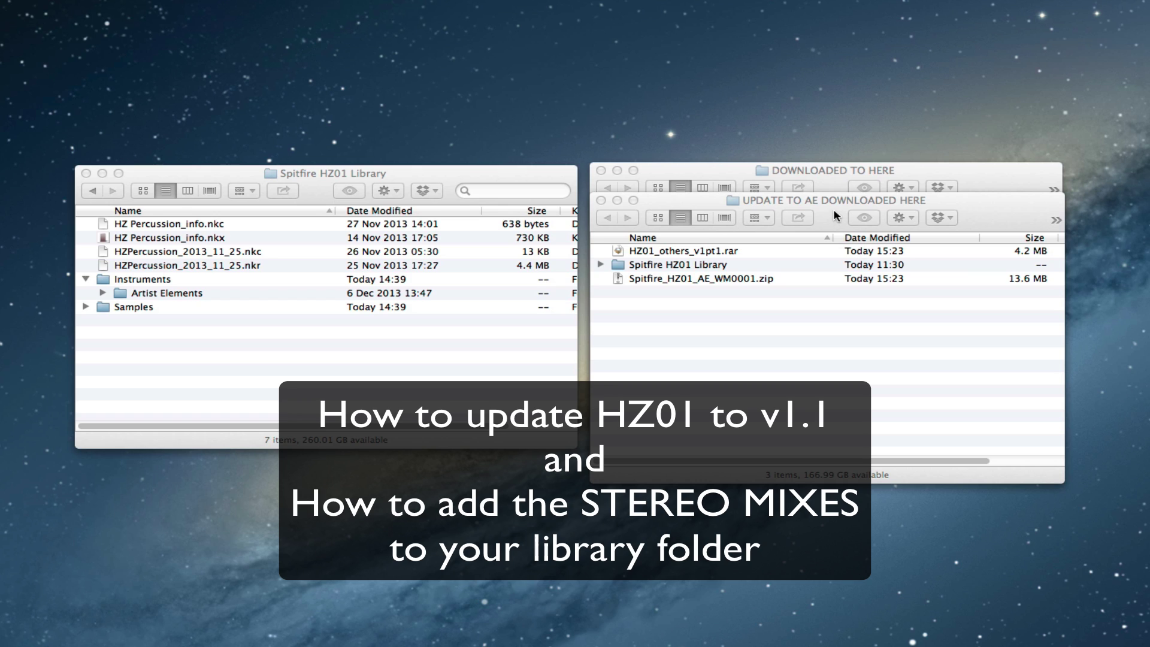
# Move the UPDATE TO AE DOWNLOADED HERE window slightly down, clear of the DOWNLOADED TO HERE window's header, and keep it in front.
pyautogui.click(830, 219)
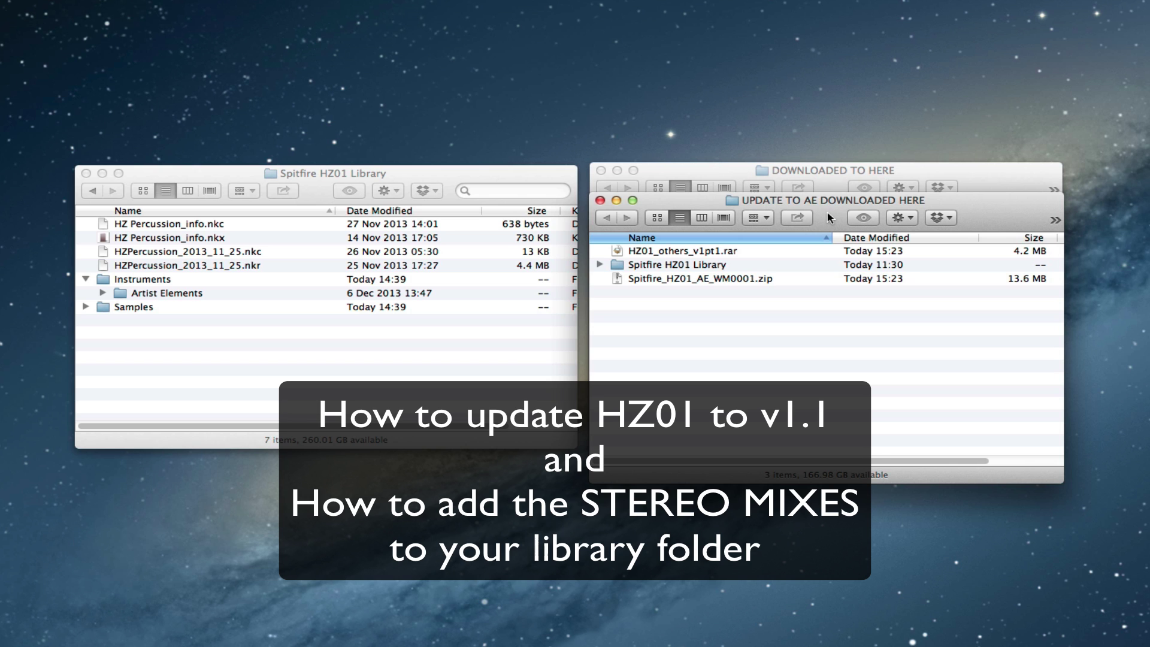
pyautogui.moveTo(830, 219)
pyautogui.mouseDown()
pyautogui.moveTo(822, 501)
pyautogui.moveTo(831, 226)
pyautogui.mouseUp()
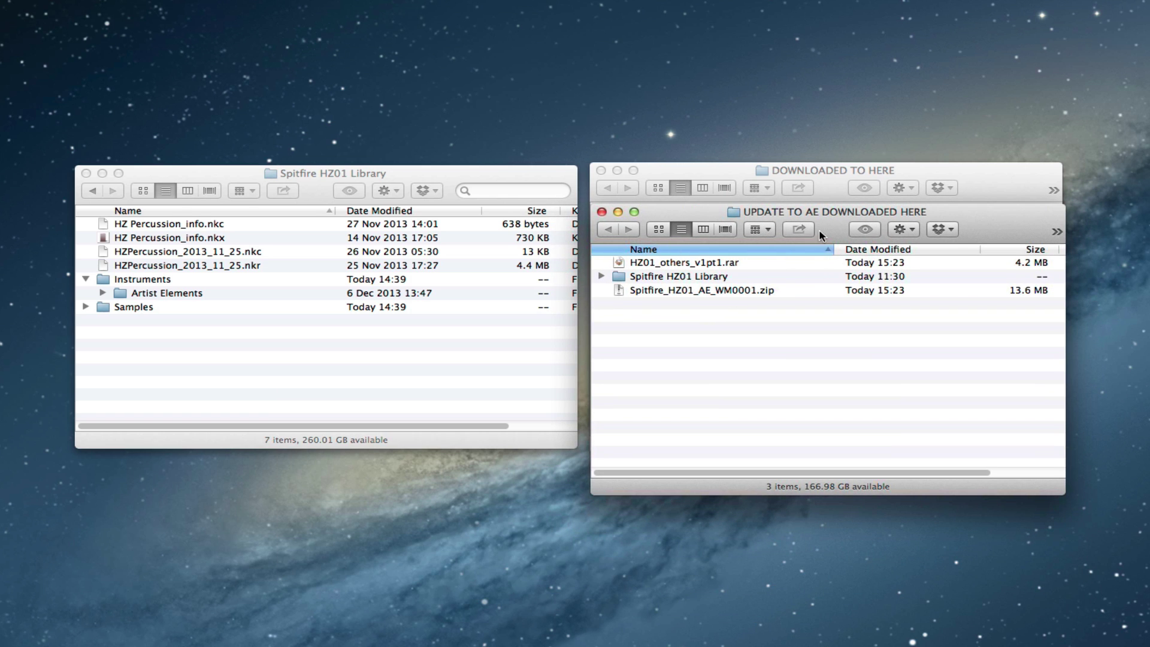
pyautogui.moveTo(834, 227)
pyautogui.mouseDown()
pyautogui.moveTo(818, 465)
pyautogui.moveTo(831, 483)
pyautogui.moveTo(832, 258)
pyautogui.moveTo(847, 243)
pyautogui.mouseUp()
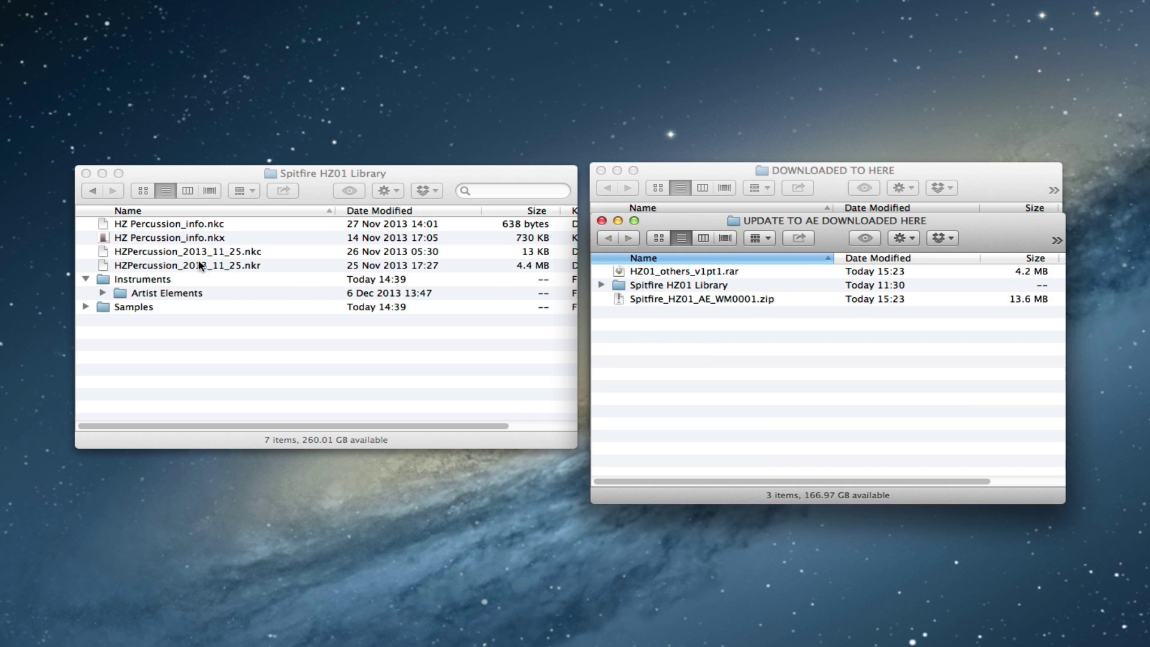
pyautogui.click(314, 193)
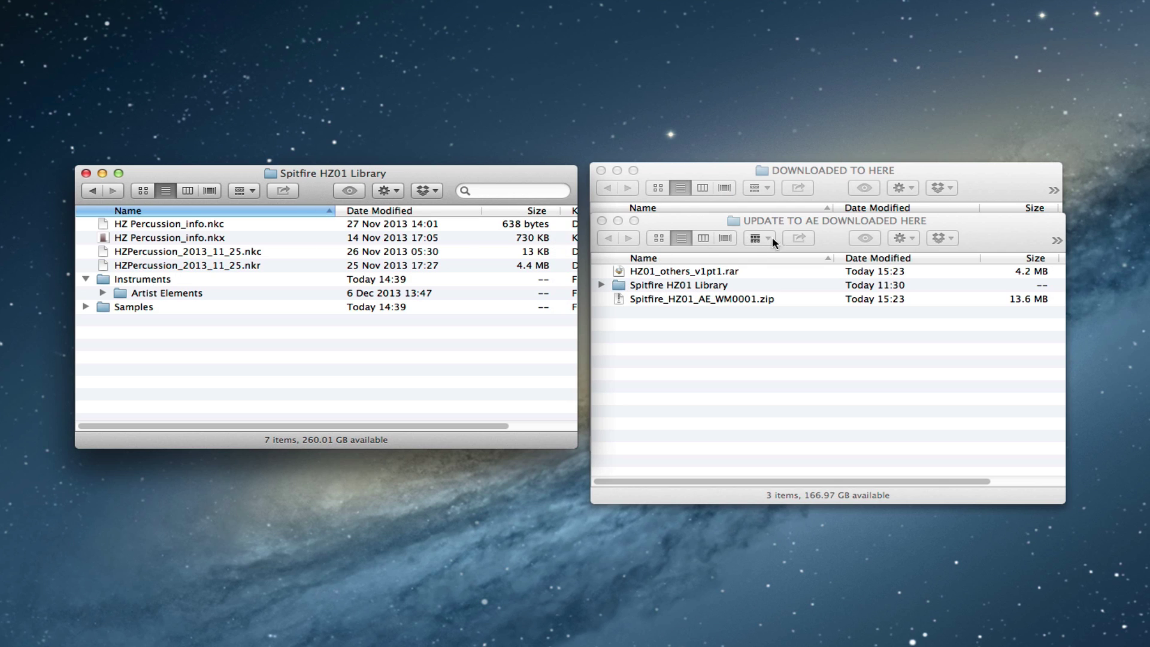
pyautogui.click(826, 235)
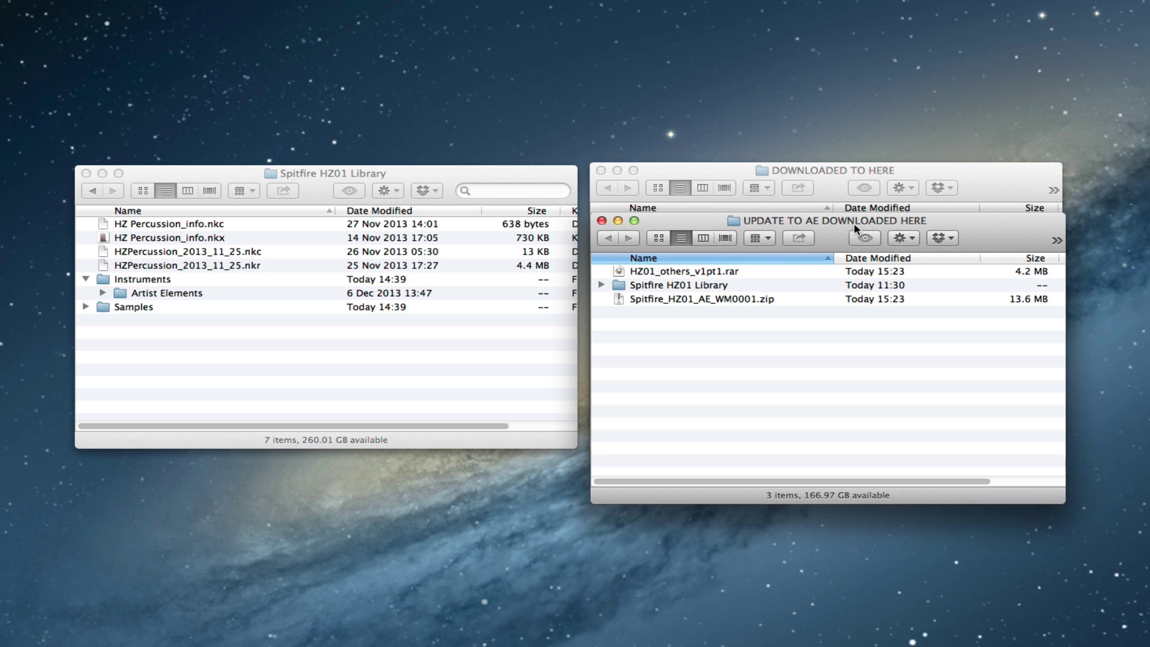
# Copy HZPercussion_2013_12_15.nkr from the update's Spitfire HZ01 Library folder into the existing Spitfire HZ01 Library folder.
pyautogui.click(601, 286)
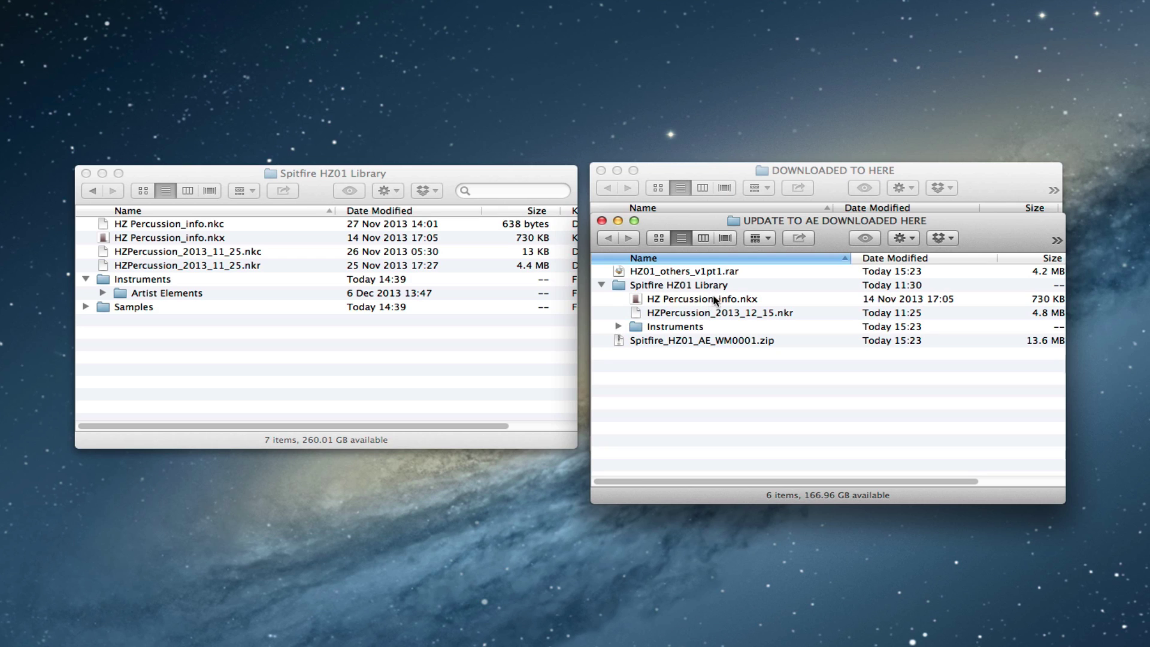
pyautogui.click(618, 326)
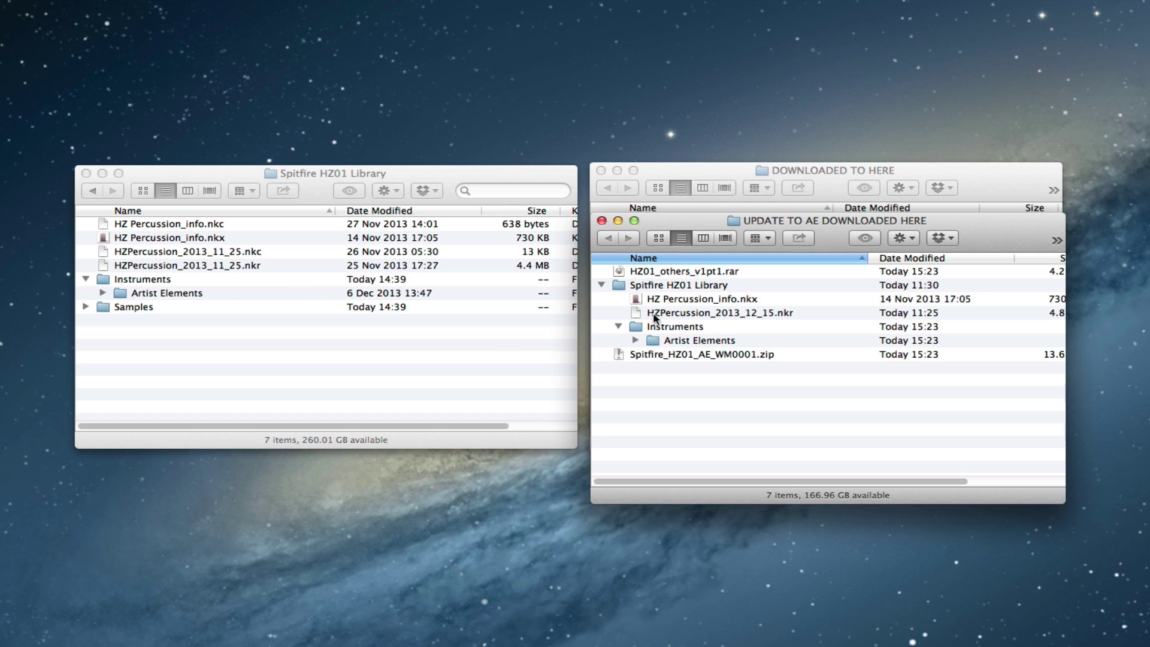
pyautogui.moveTo(683, 315); pyautogui.dragTo(432, 337)
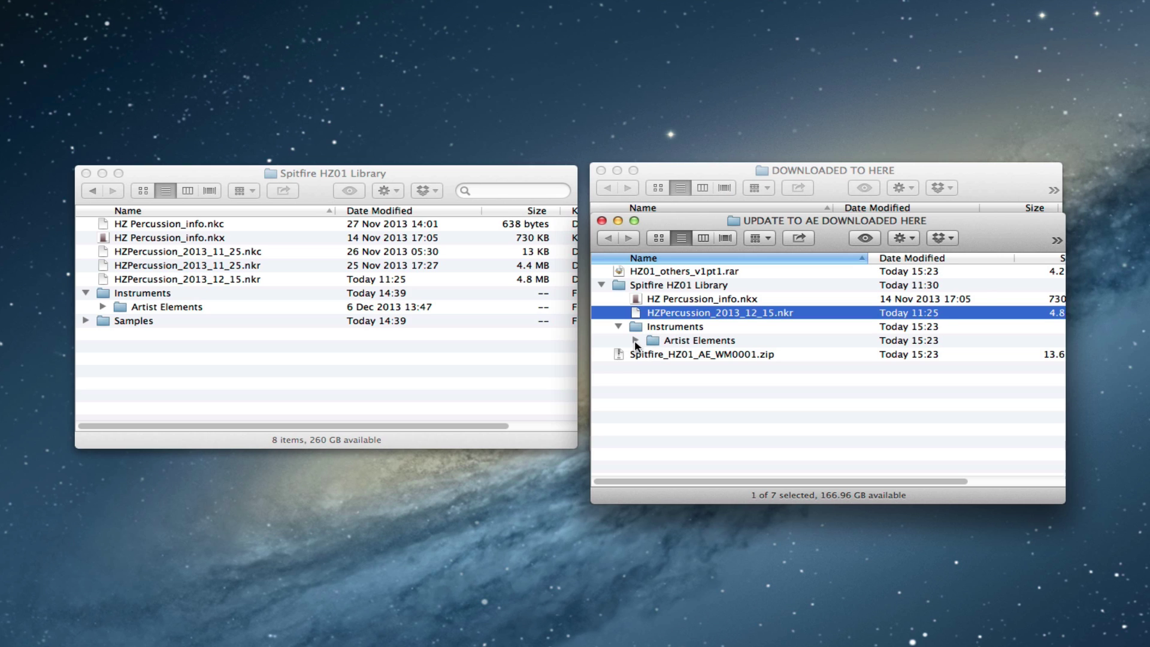
# Look into the Artist Elements folders of both the update and the existing library, then collapse them.
pyautogui.click(635, 340)
pyautogui.click(636, 341)
pyautogui.click(102, 307)
pyautogui.click(103, 307)
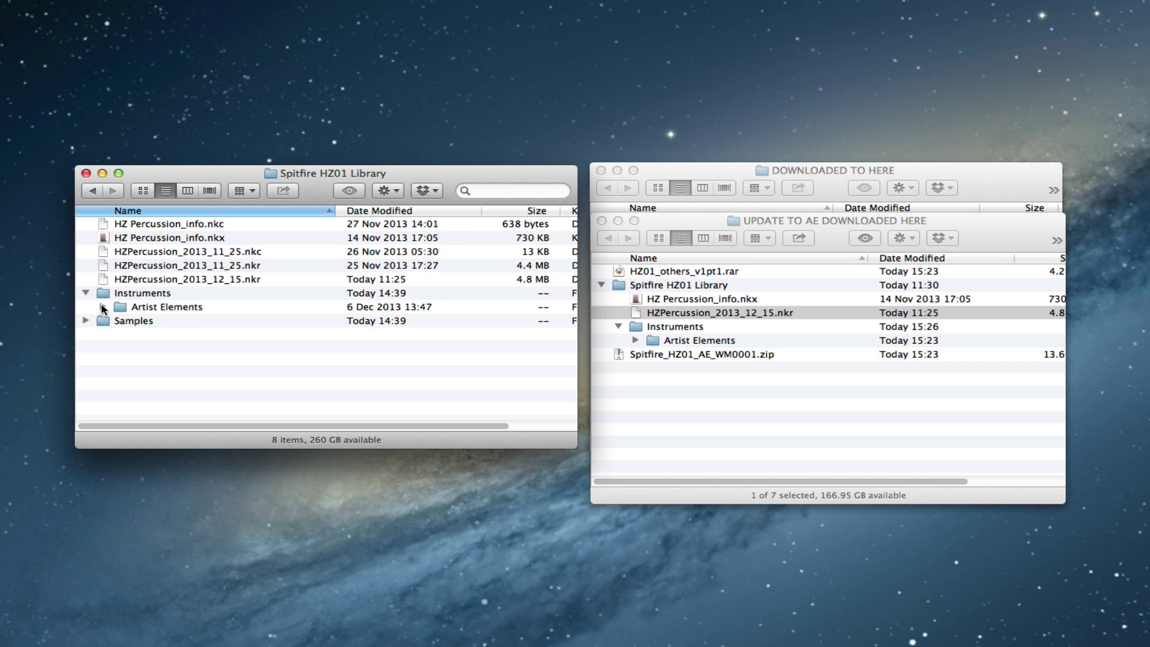
# Rename the existing library's Instruments folder to legacy and copy the update's Instruments folder into the library.
pyautogui.click(163, 293)
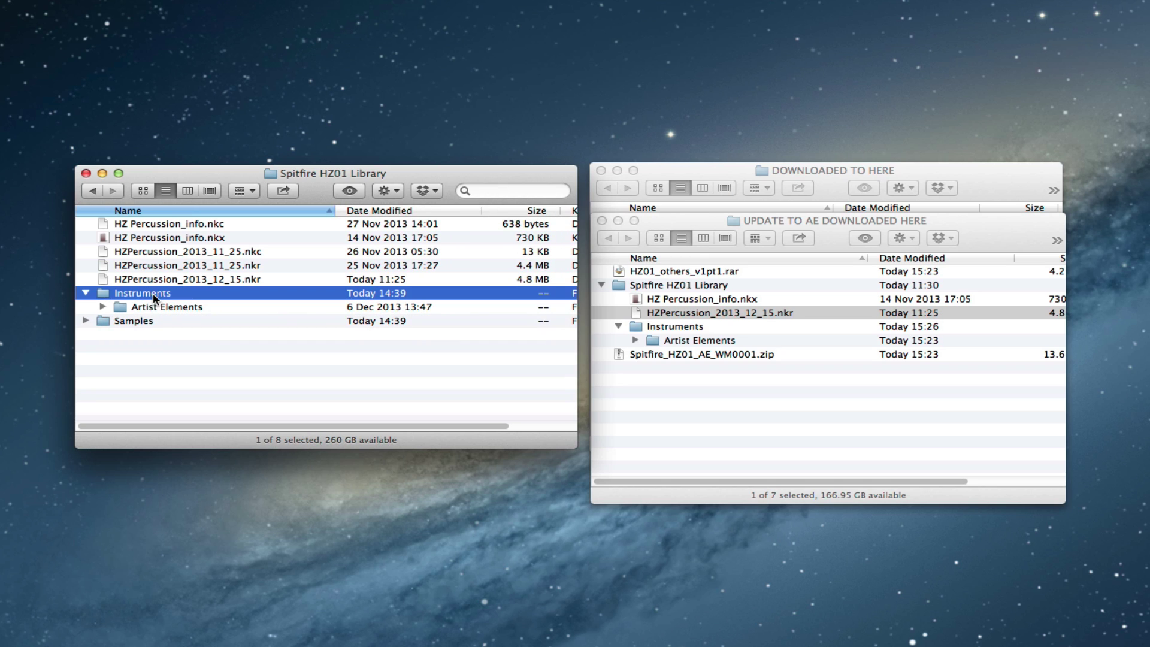
pyautogui.click(154, 293)
pyautogui.write('legacy')
pyautogui.press('Return')
pyautogui.press('alt')
pyautogui.moveTo(639, 328); pyautogui.dragTo(360, 383)
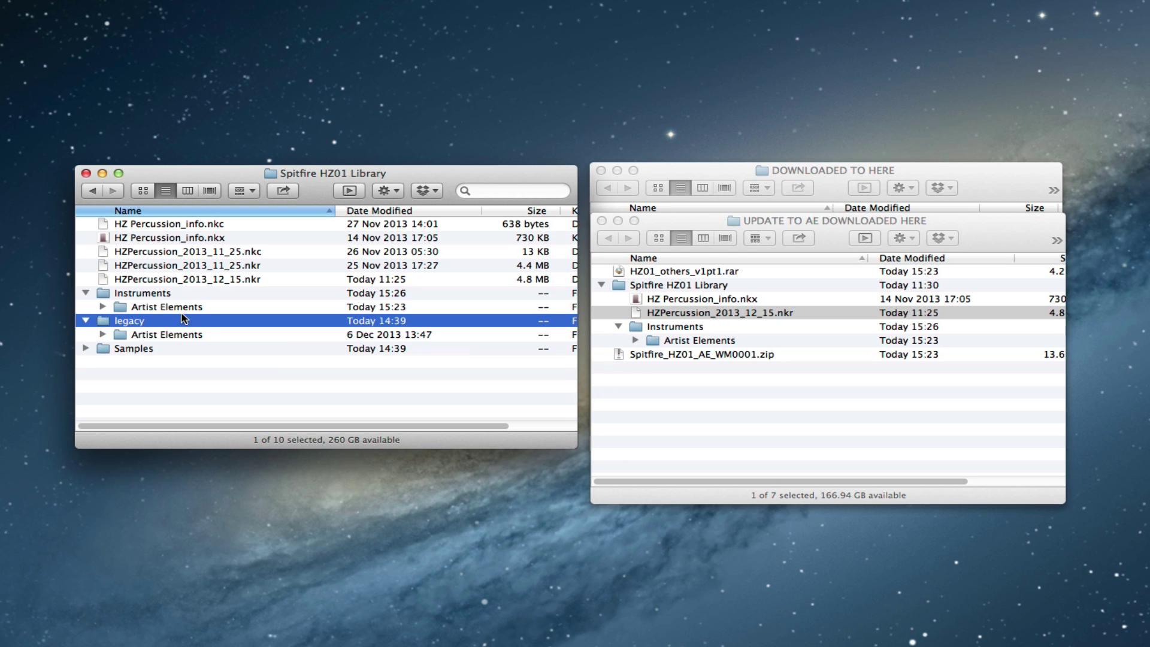
# Examine the patches in the first subfolder of the new Artist Elements folder, then collapse the folders.
pyautogui.click(103, 306)
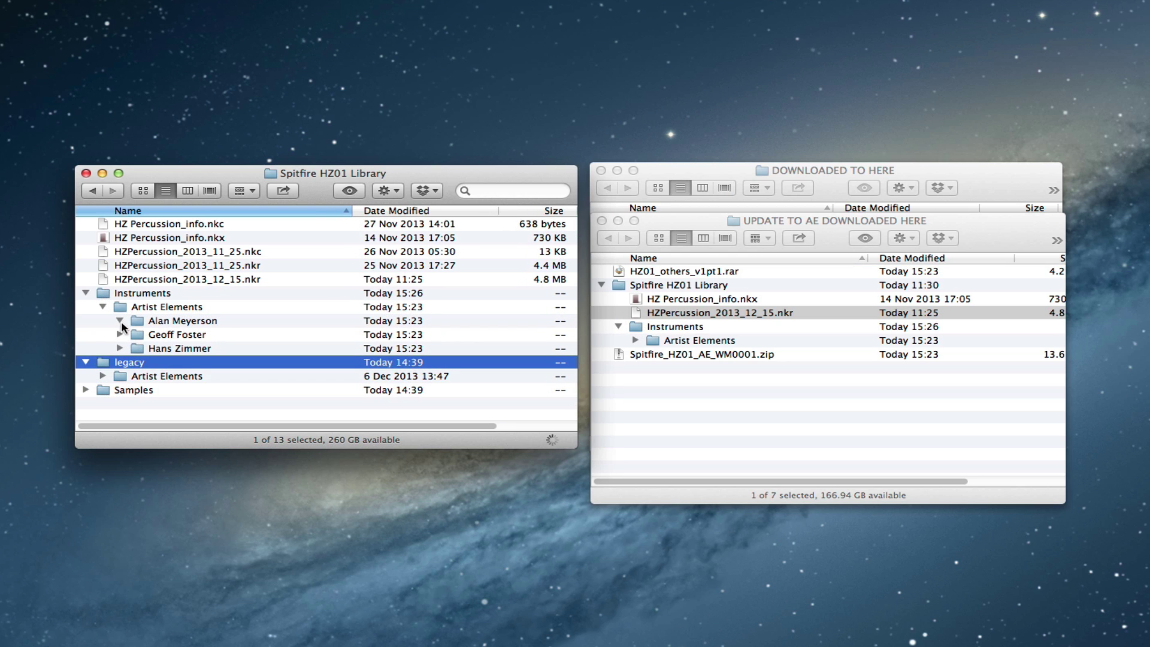
pyautogui.click(120, 321)
pyautogui.scroll(-3, 539, 311)
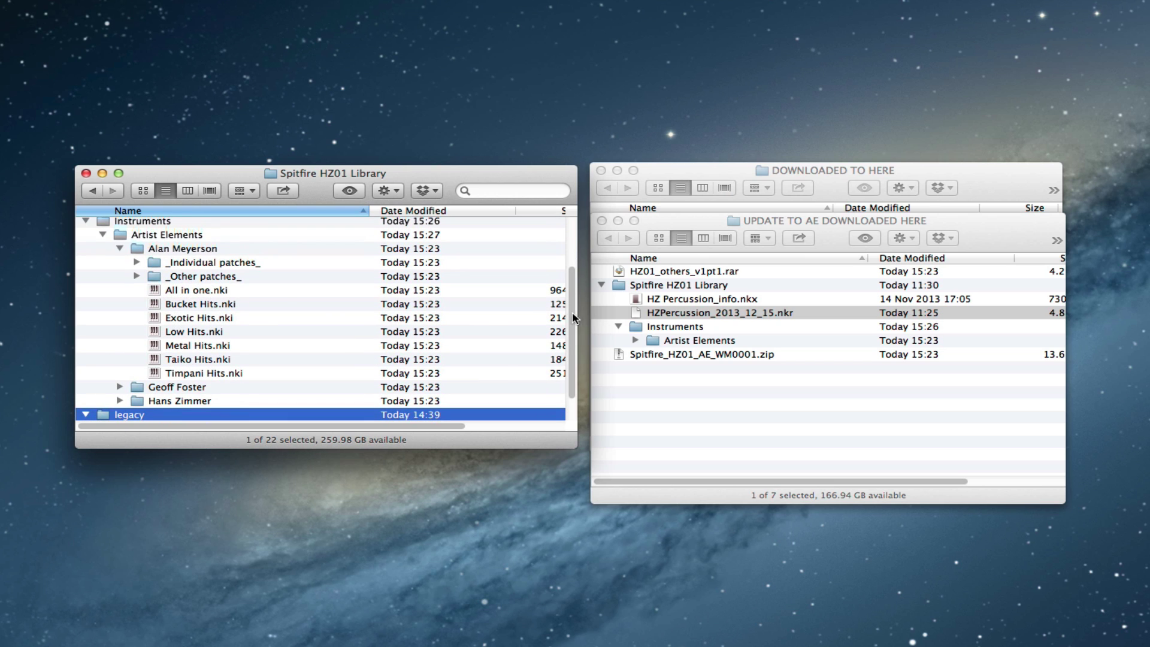
pyautogui.scroll(5, 569, 313)
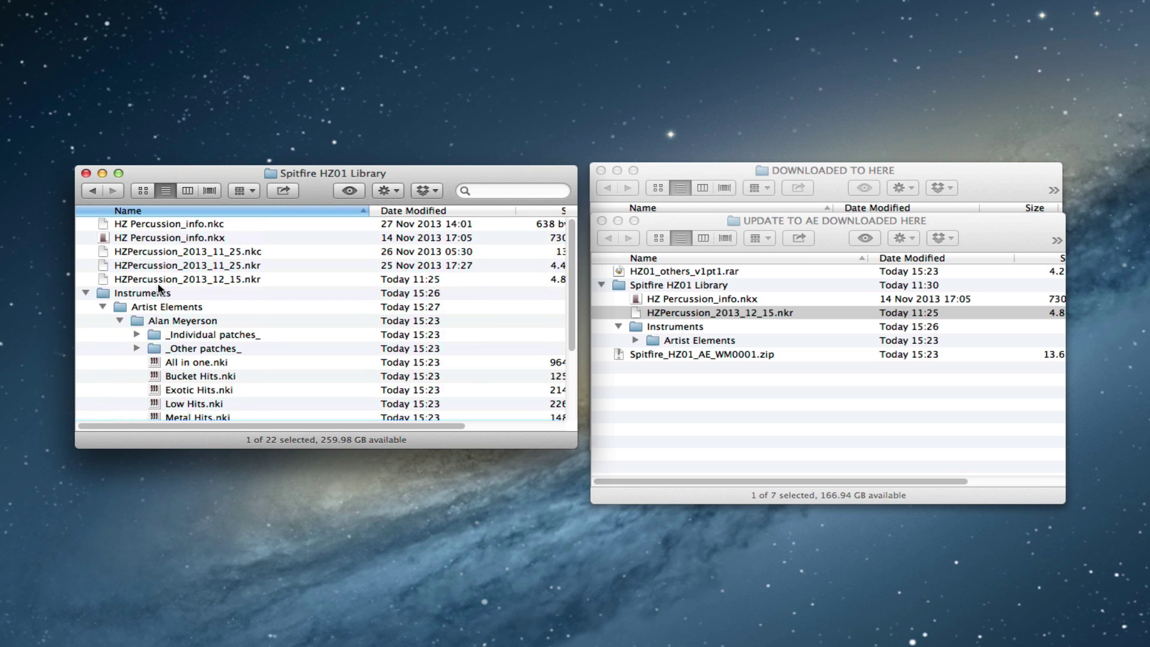
pyautogui.click(120, 321)
pyautogui.click(103, 306)
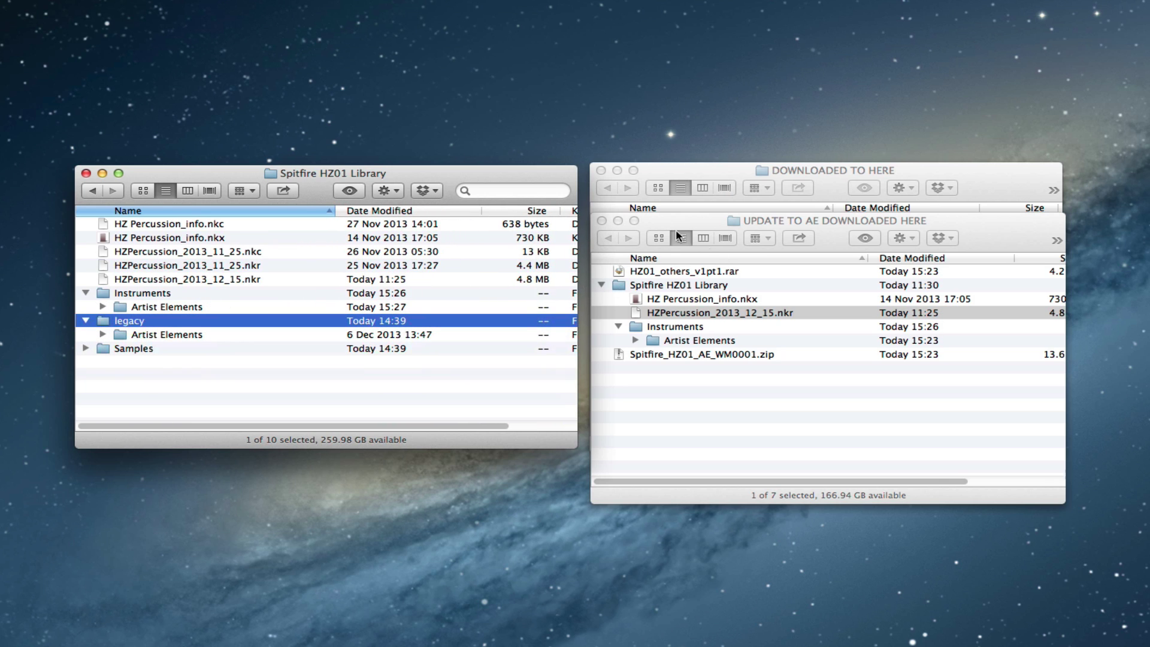
# Copy the Stereo Mix folder from the Instruments folder in DOWNLOADED TO HERE into the existing library's Instruments folder.
pyautogui.click(692, 174)
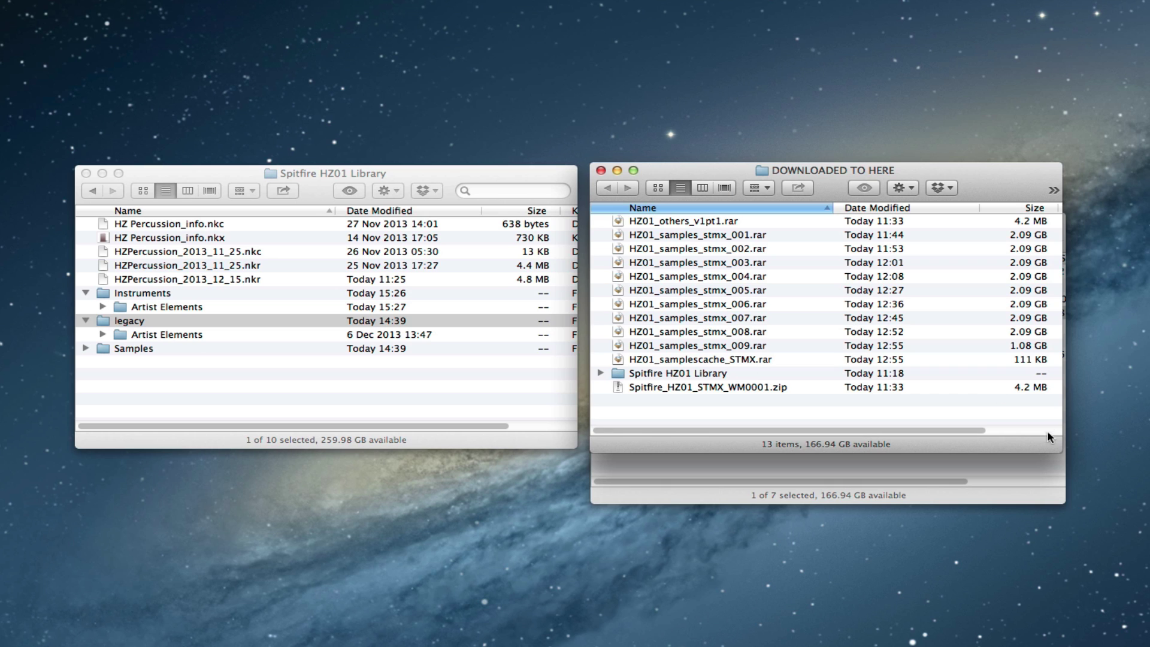
pyautogui.moveTo(1048, 438); pyautogui.dragTo(1056, 542)
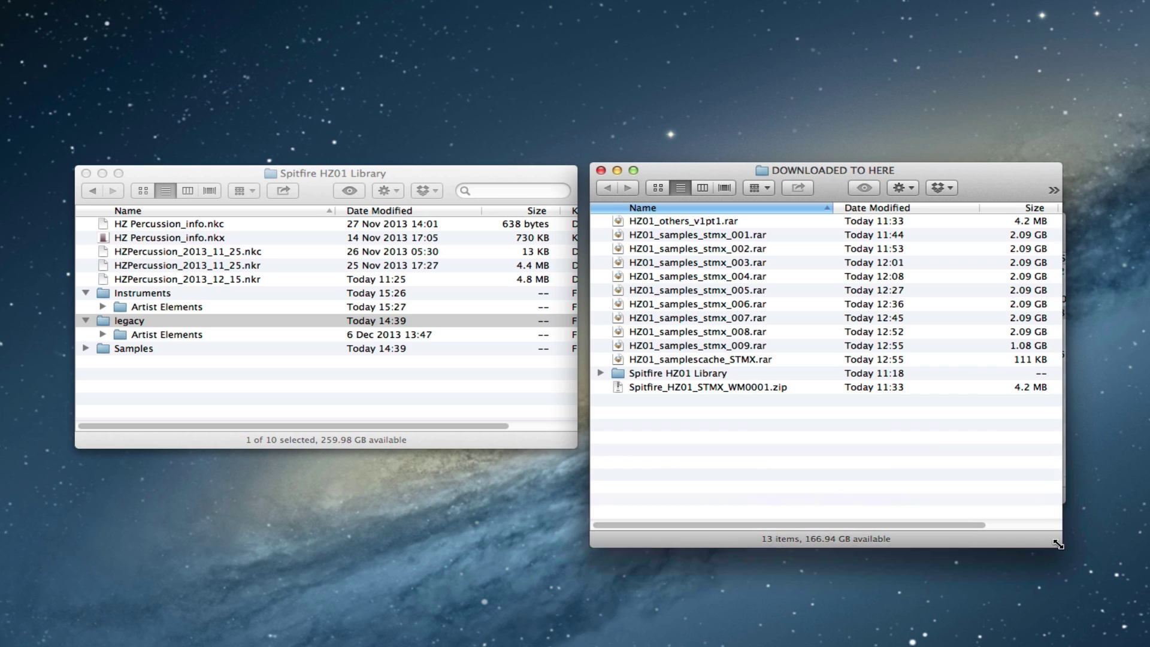
pyautogui.click(601, 373)
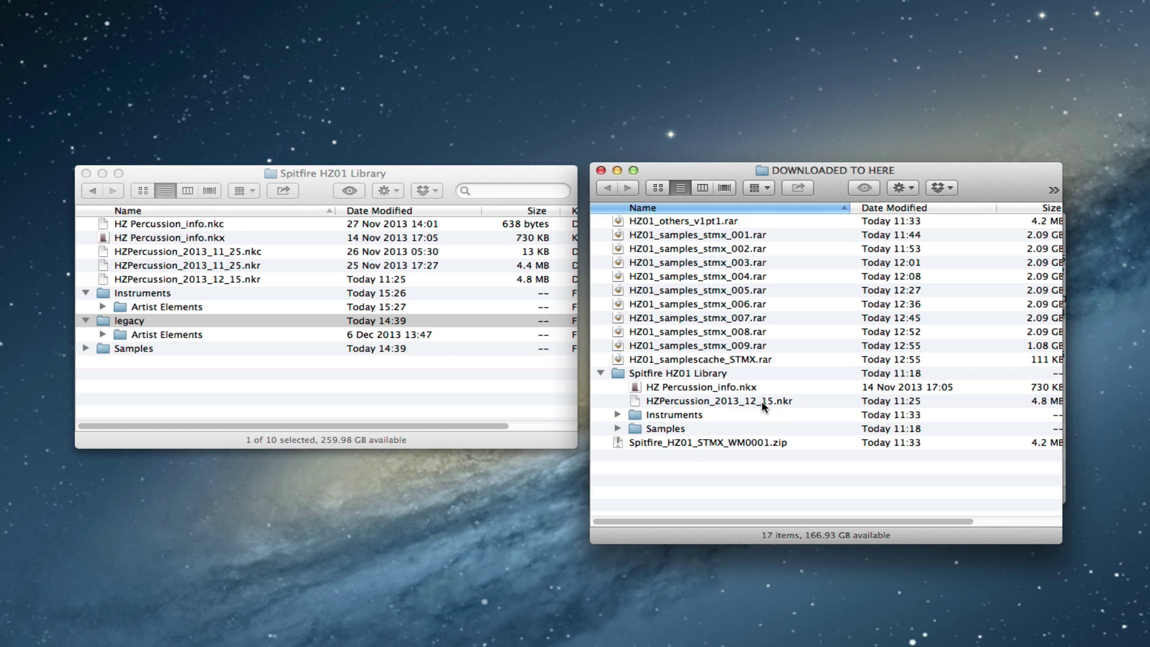
pyautogui.click(618, 414)
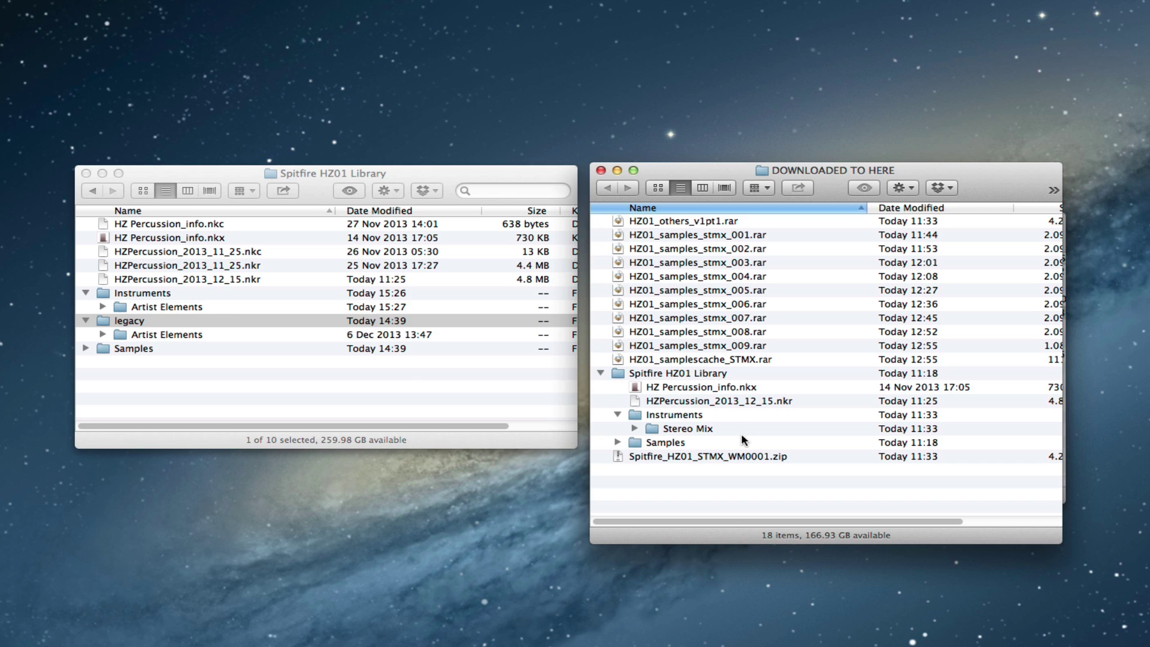
pyautogui.click(653, 428)
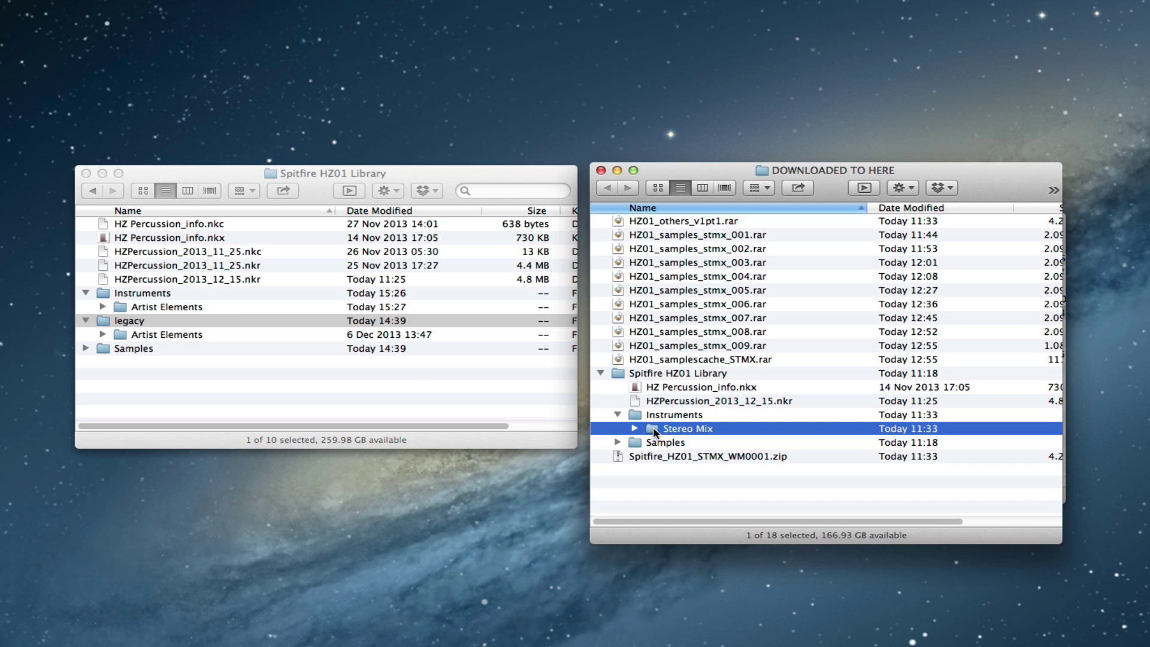
pyautogui.moveTo(653, 428); pyautogui.dragTo(180, 296)
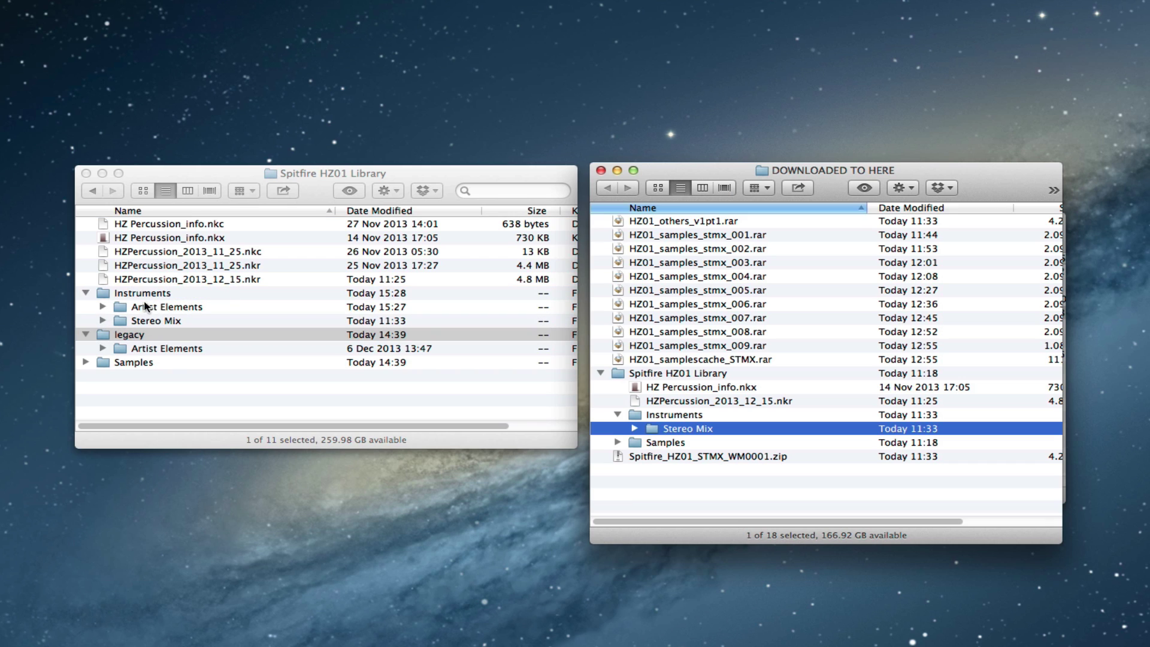
# Examine the patches inside the library's Stereo Mix folder, then collapse it.
pyautogui.click(103, 322)
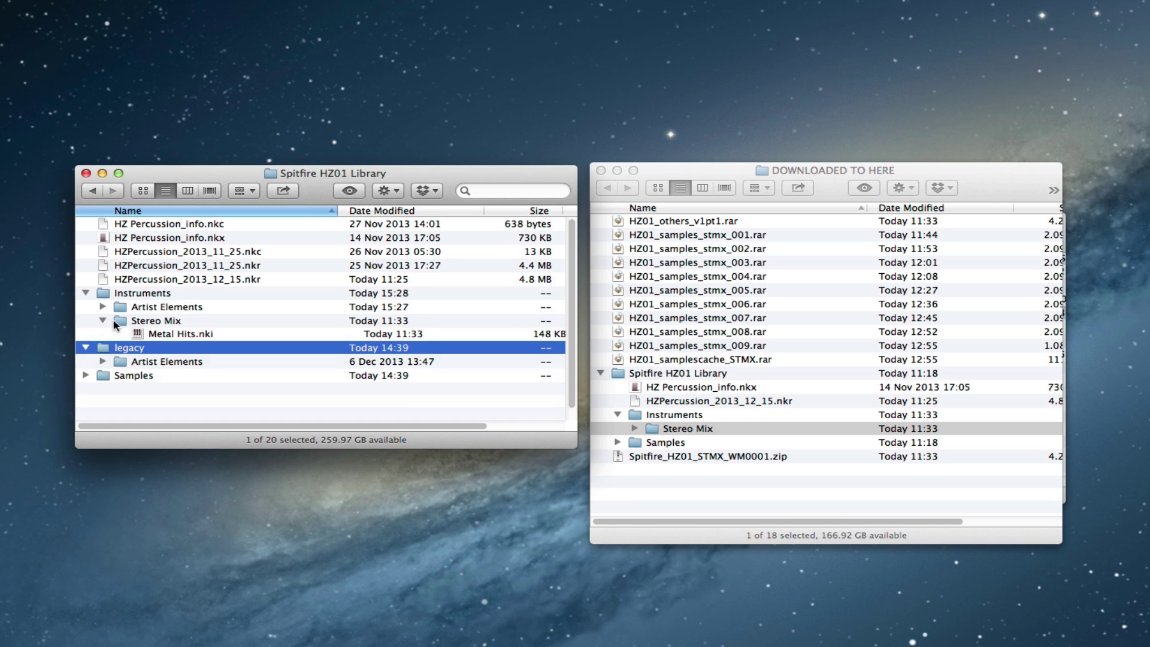
pyautogui.scroll(-3, 567, 388)
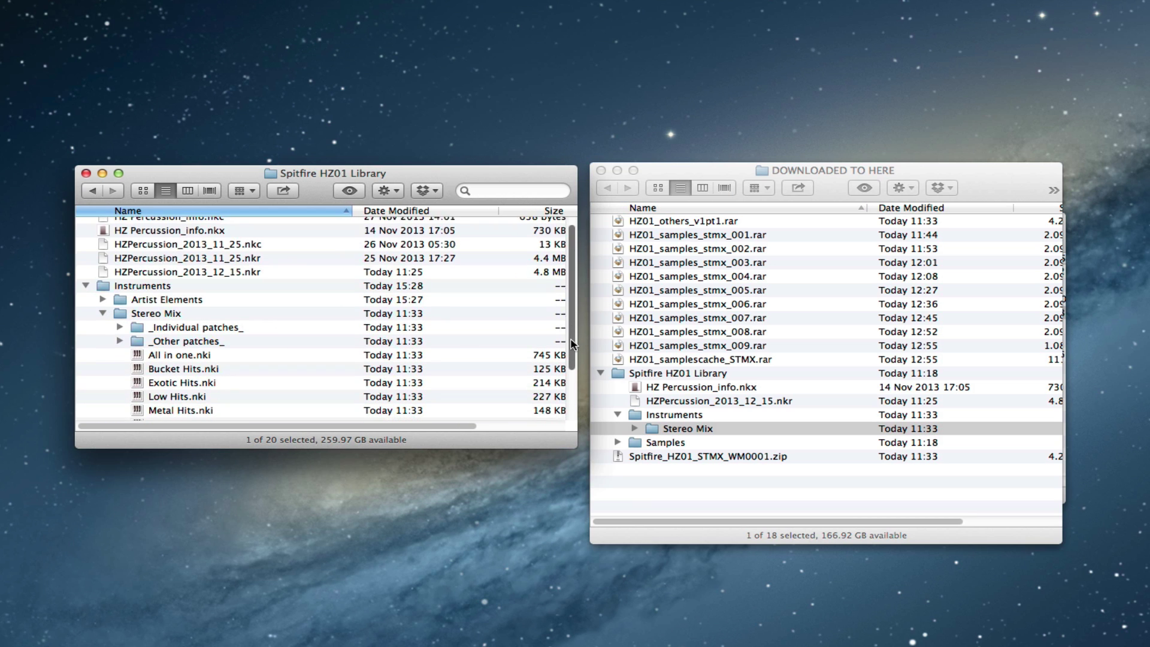
pyautogui.scroll(4, 567, 388)
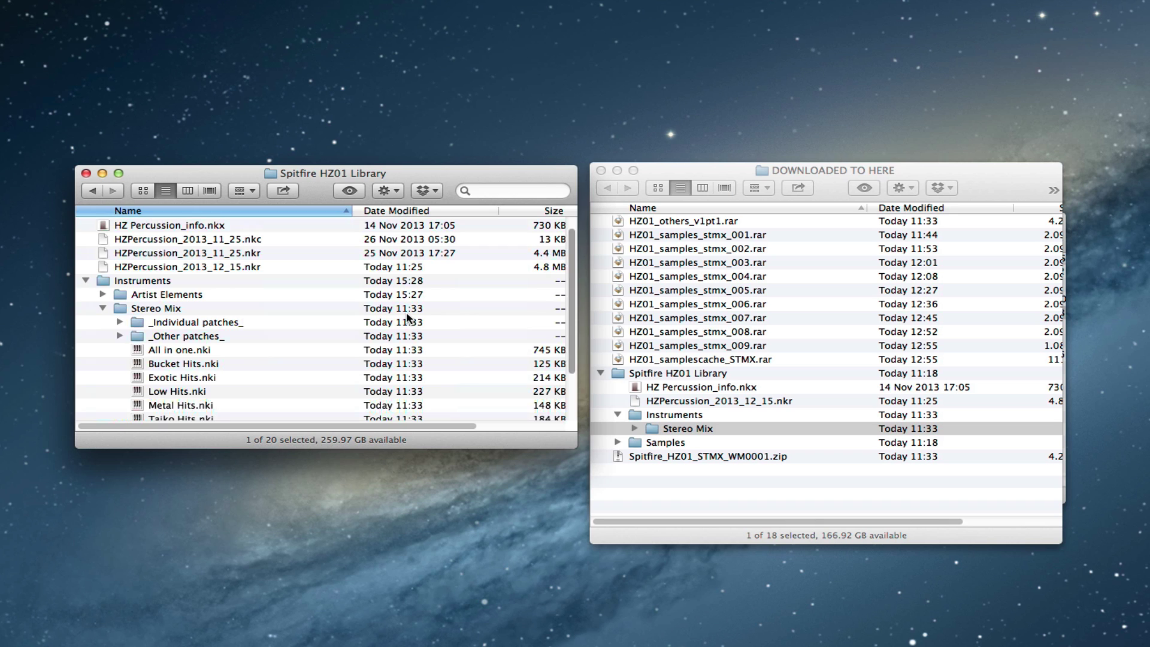
pyautogui.click(103, 307)
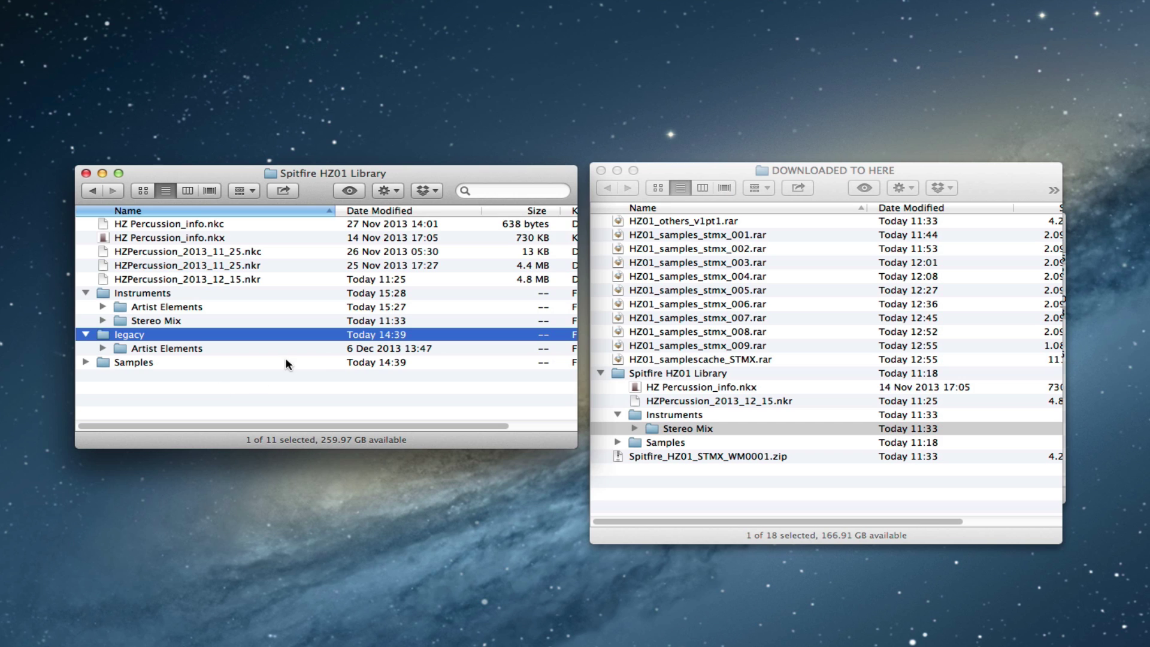
# Examine the sample files in the downloaded Samples Stereo Mixes folder, then collapse it.
pyautogui.click(618, 442)
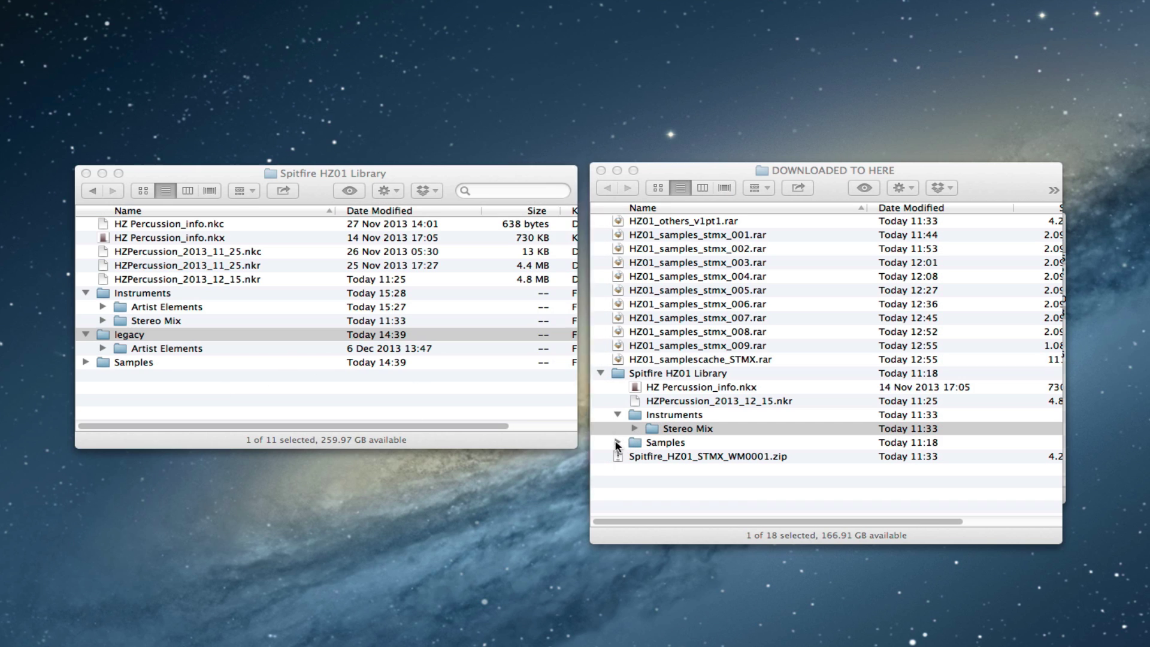
pyautogui.click(634, 457)
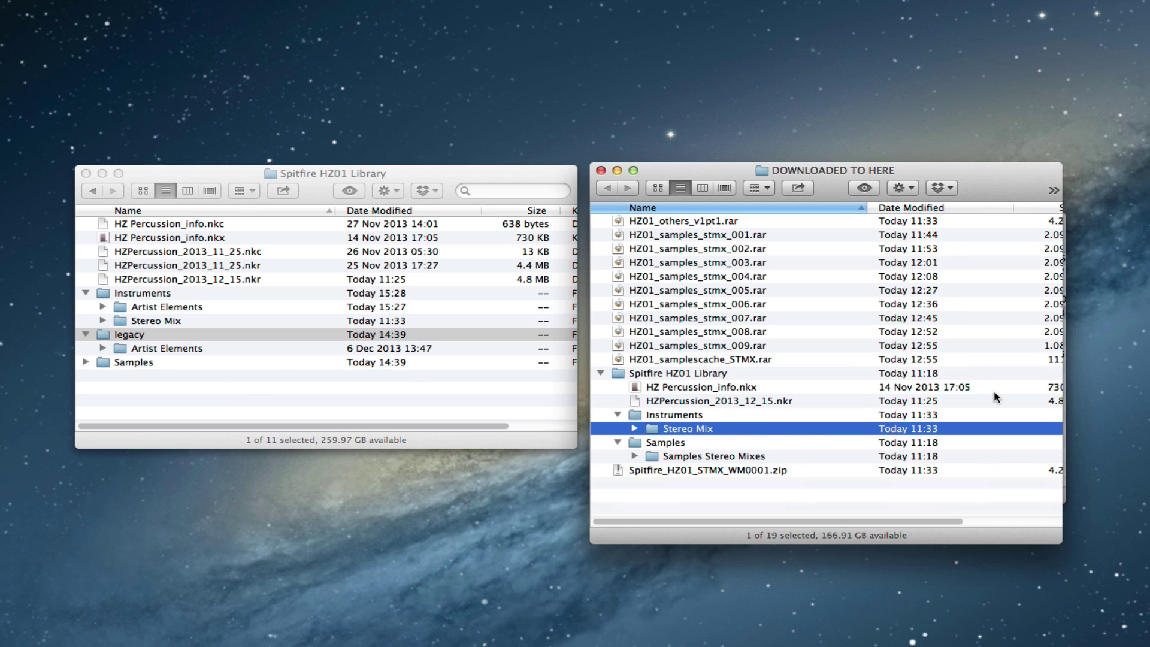
pyautogui.click(635, 456)
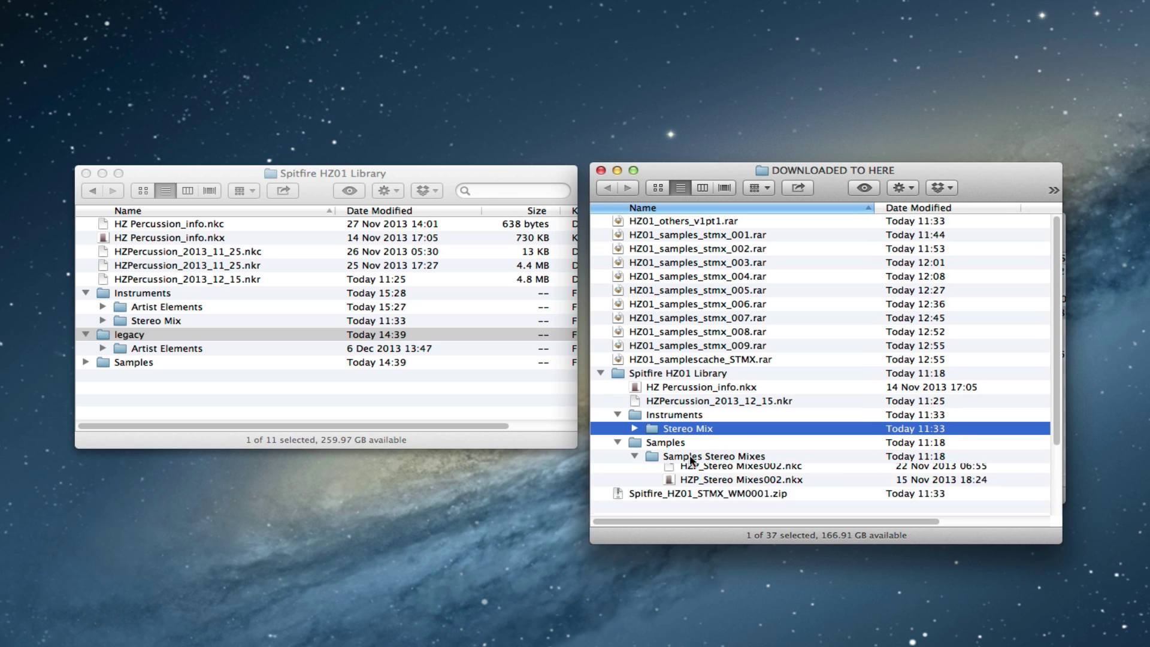
pyautogui.scroll(-5, 1048, 461)
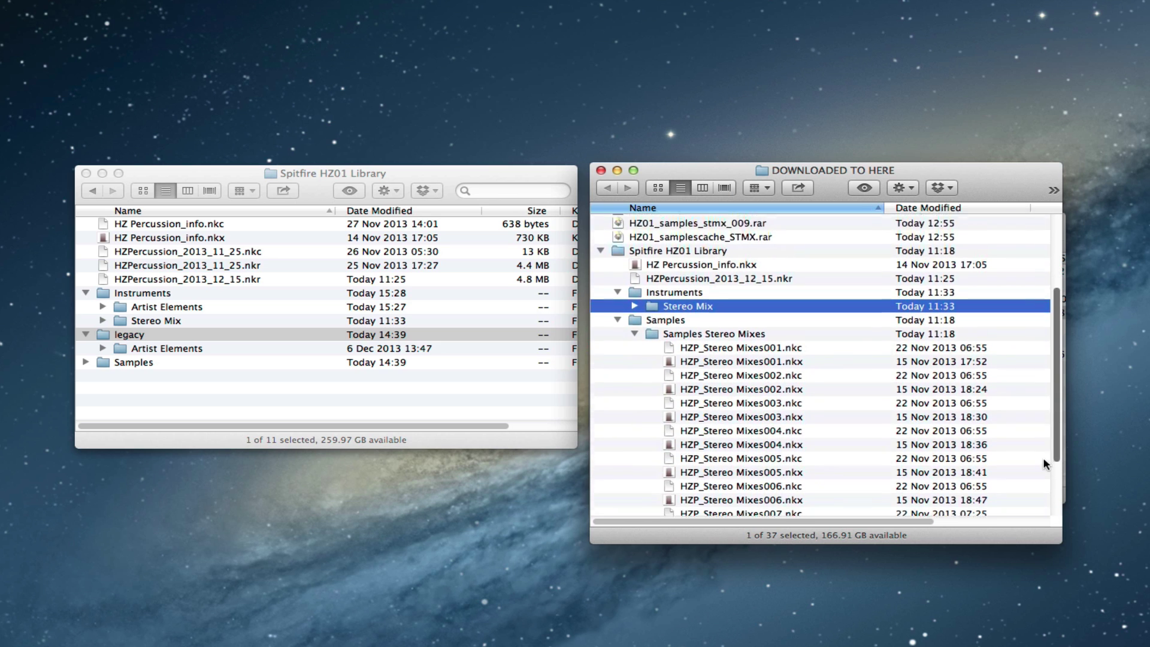
pyautogui.scroll(-1, 1040, 500)
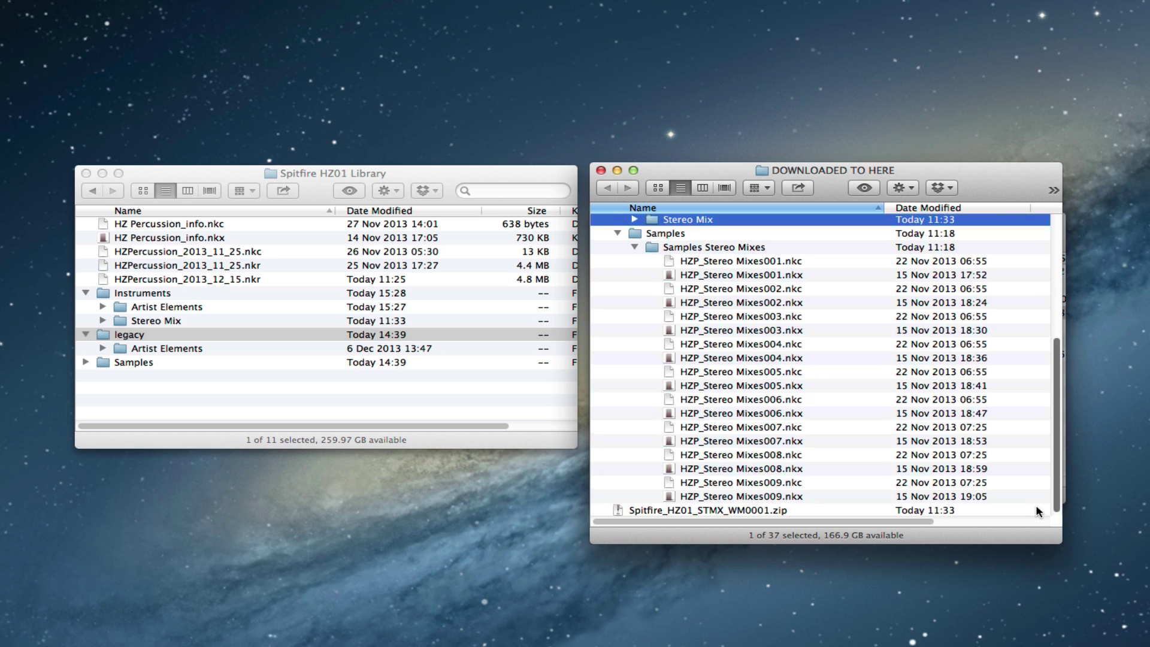
pyautogui.scroll(-1, 1038, 503)
pyautogui.scroll(6, 1039, 479)
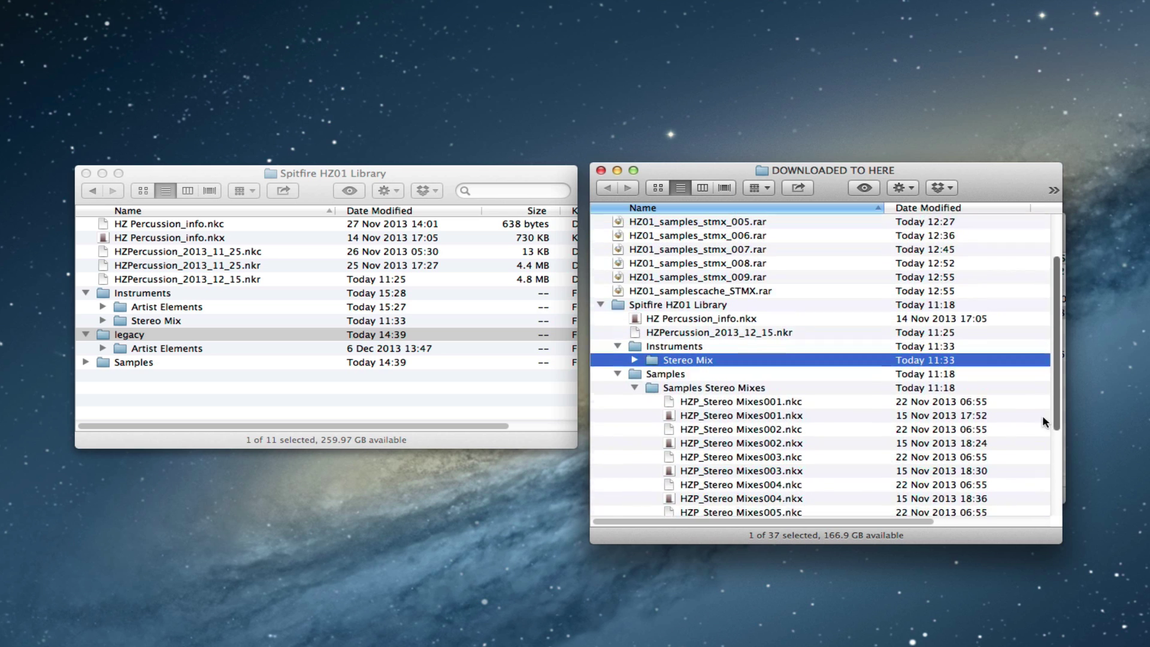
pyautogui.click(635, 456)
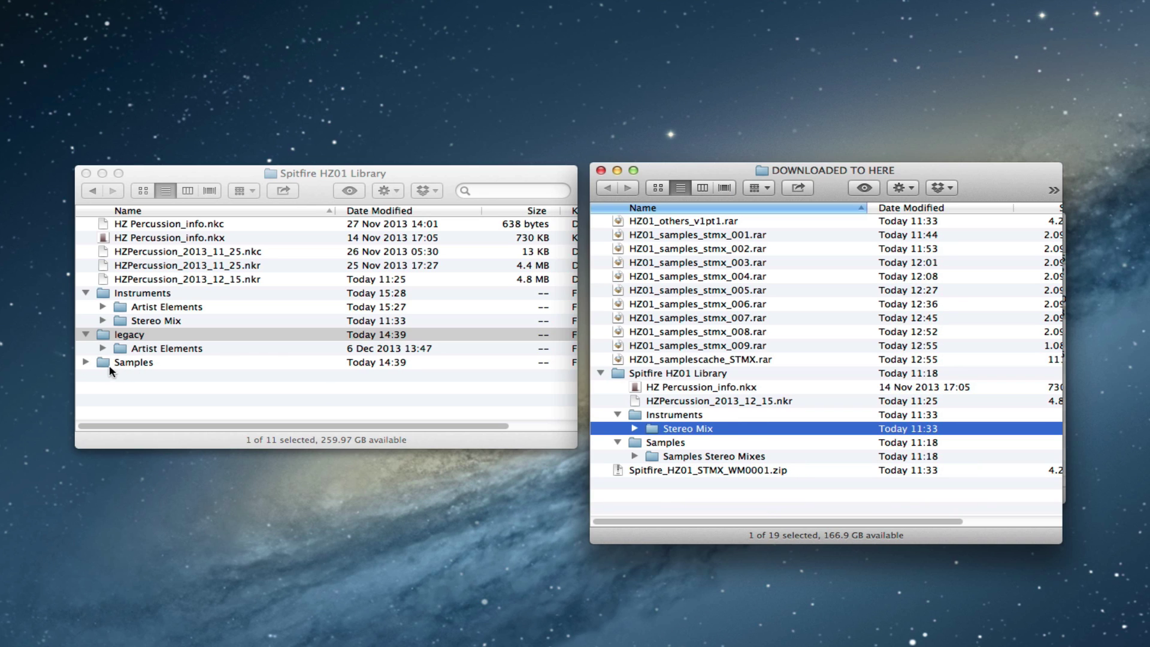
# Expand the existing library's Samples folder to compare it with the downloaded Samples Stereo Mixes folder.
pyautogui.click(87, 361)
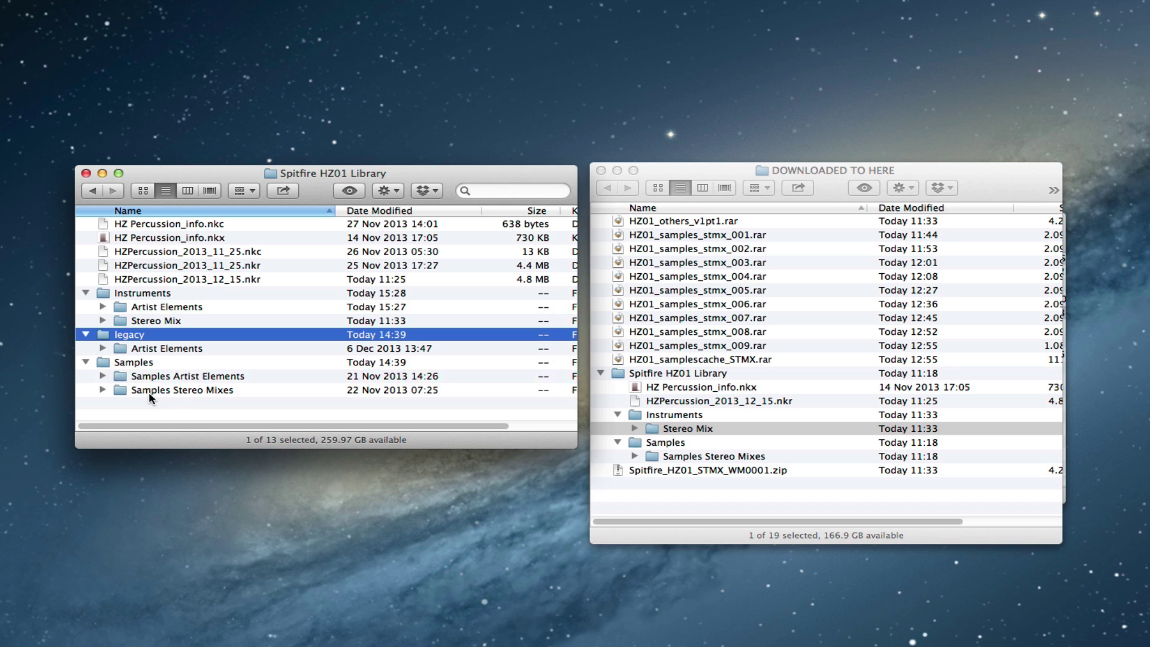
pyautogui.click(651, 454)
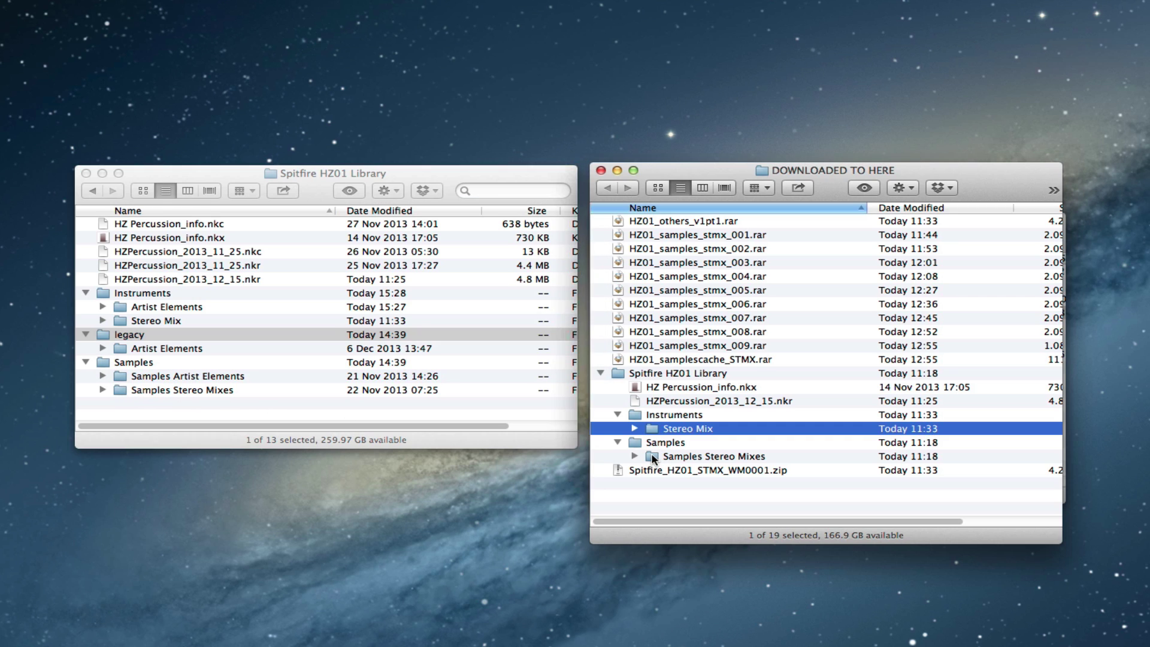
pyautogui.click(689, 458)
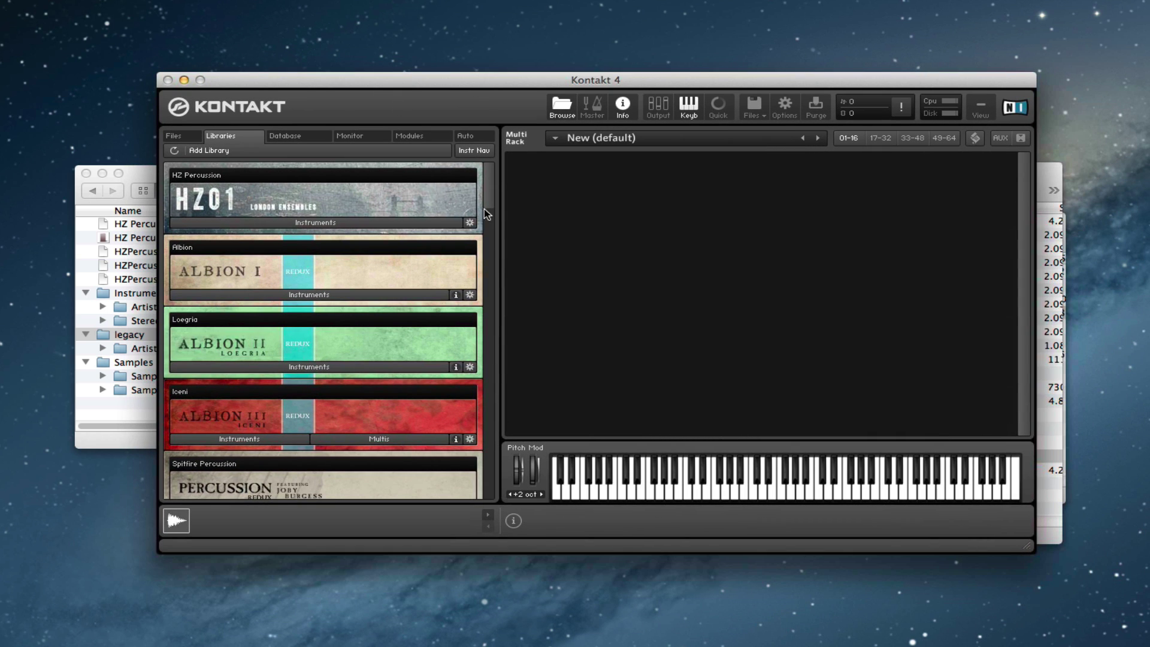
# Browse the HZ Percussion instruments in Kontakt, look inside the Artist Elements folder, and return to the folder list.
pyautogui.click(293, 222)
pyautogui.click(215, 243)
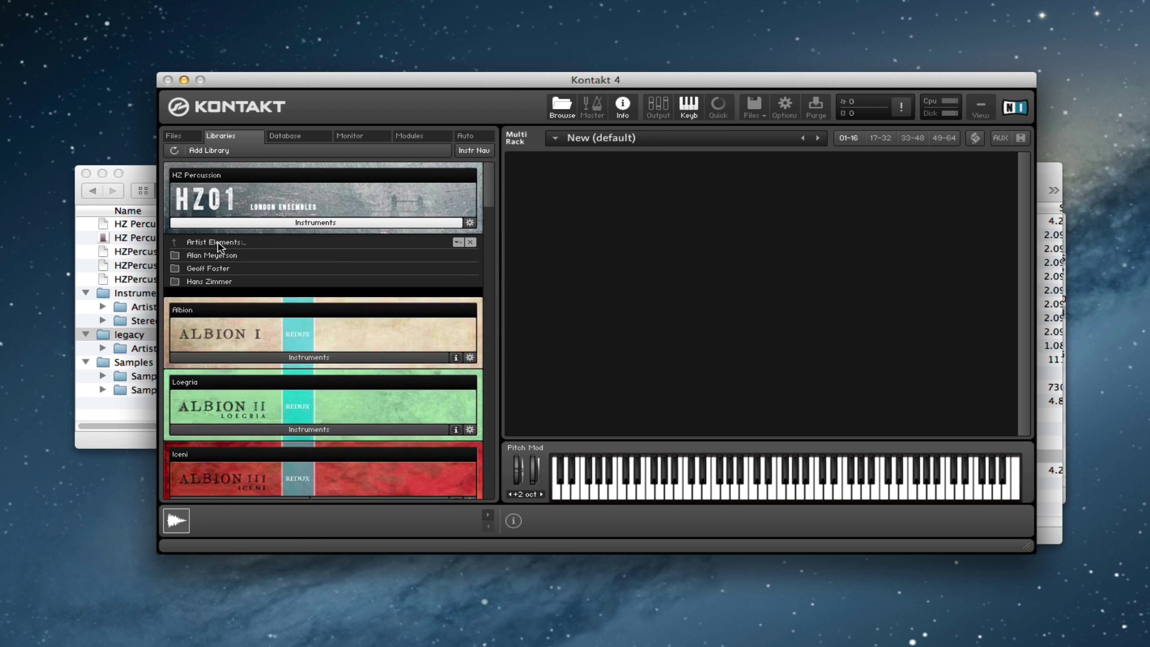
pyautogui.click(225, 242)
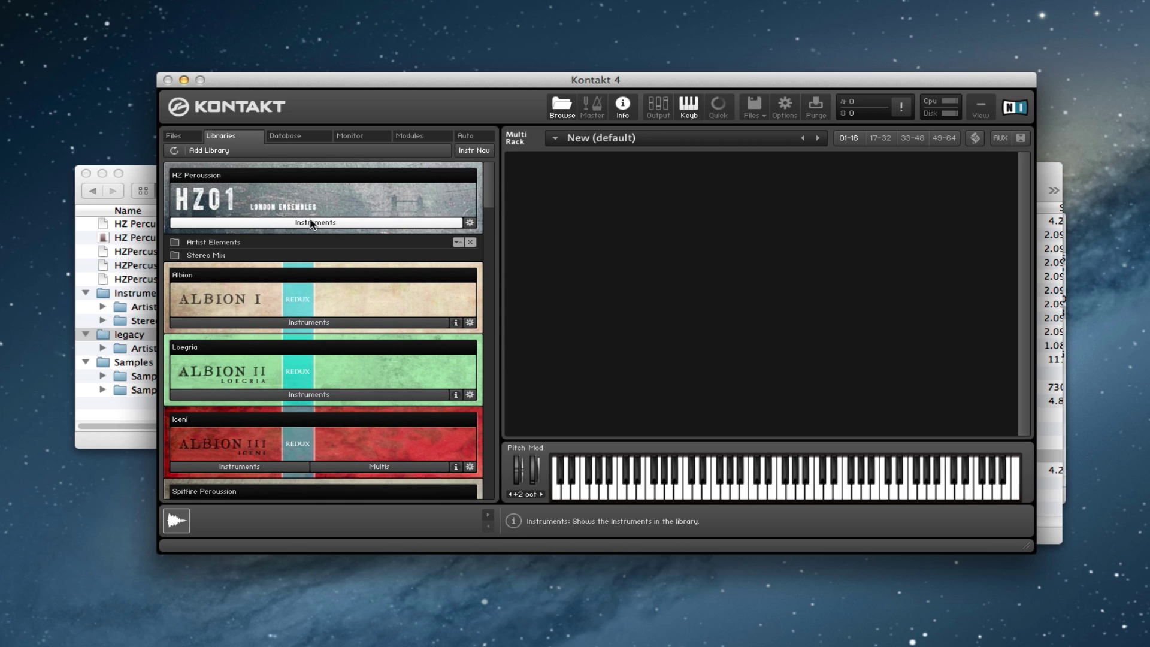
# Load the All in one patch from the Stereo Mix folder into the rack and enlarge the window to show its full interface.
pyautogui.doubleClick(212, 255)
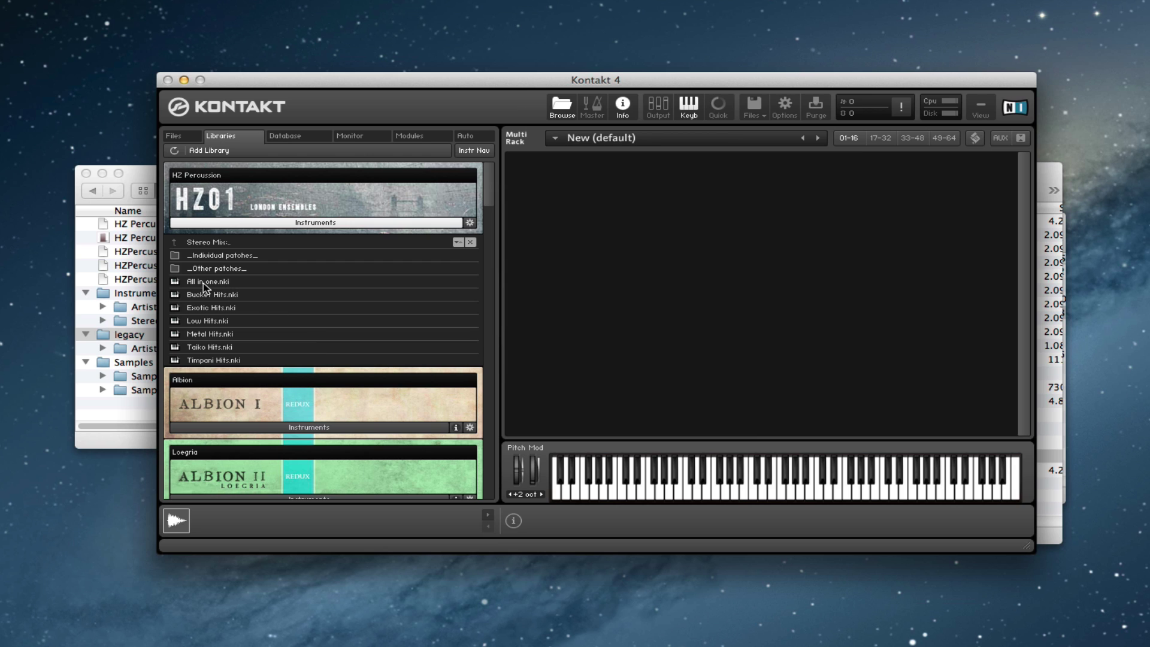
pyautogui.moveTo(203, 281); pyautogui.dragTo(713, 270)
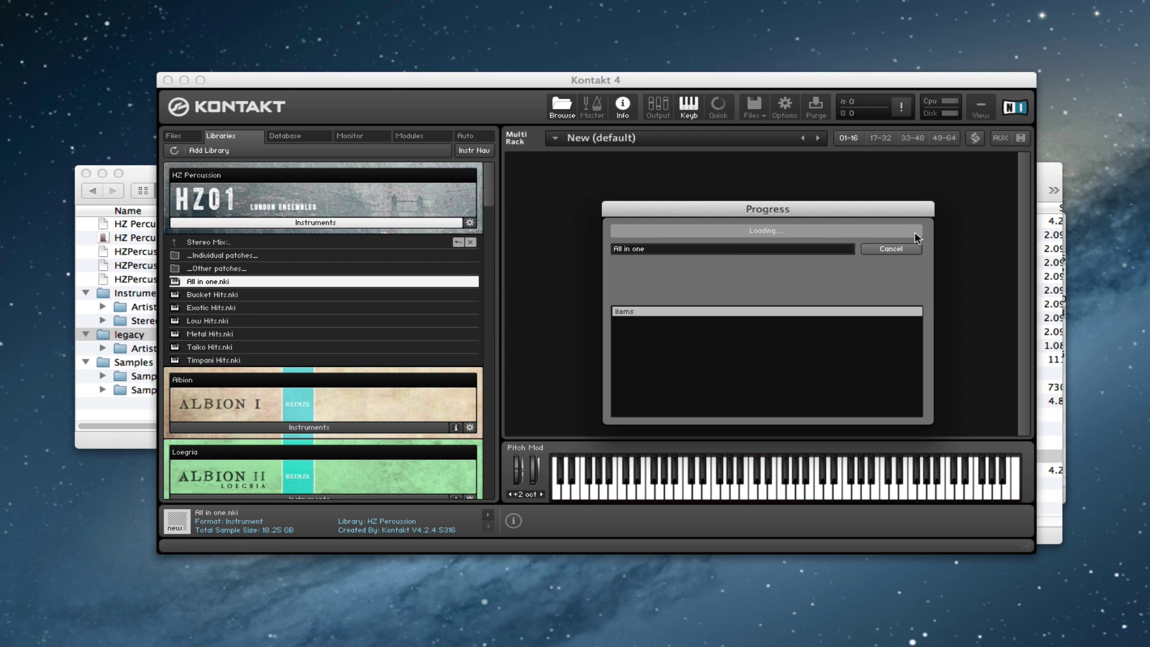
pyautogui.click(918, 247)
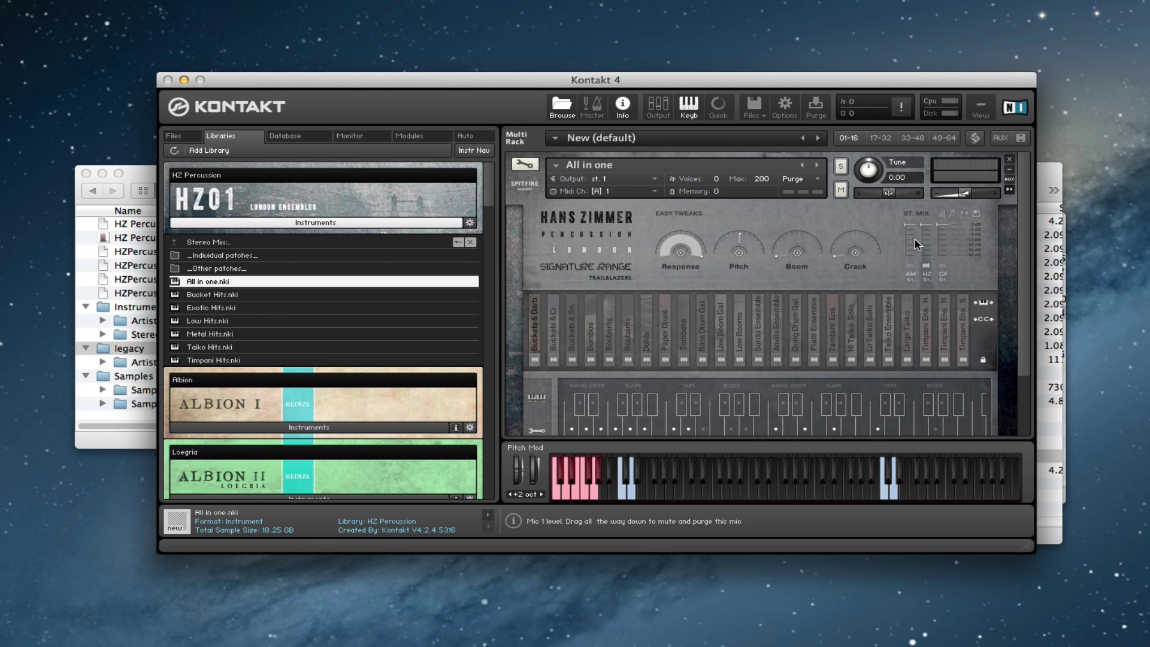
pyautogui.moveTo(1033, 556); pyautogui.dragTo(1055, 573)
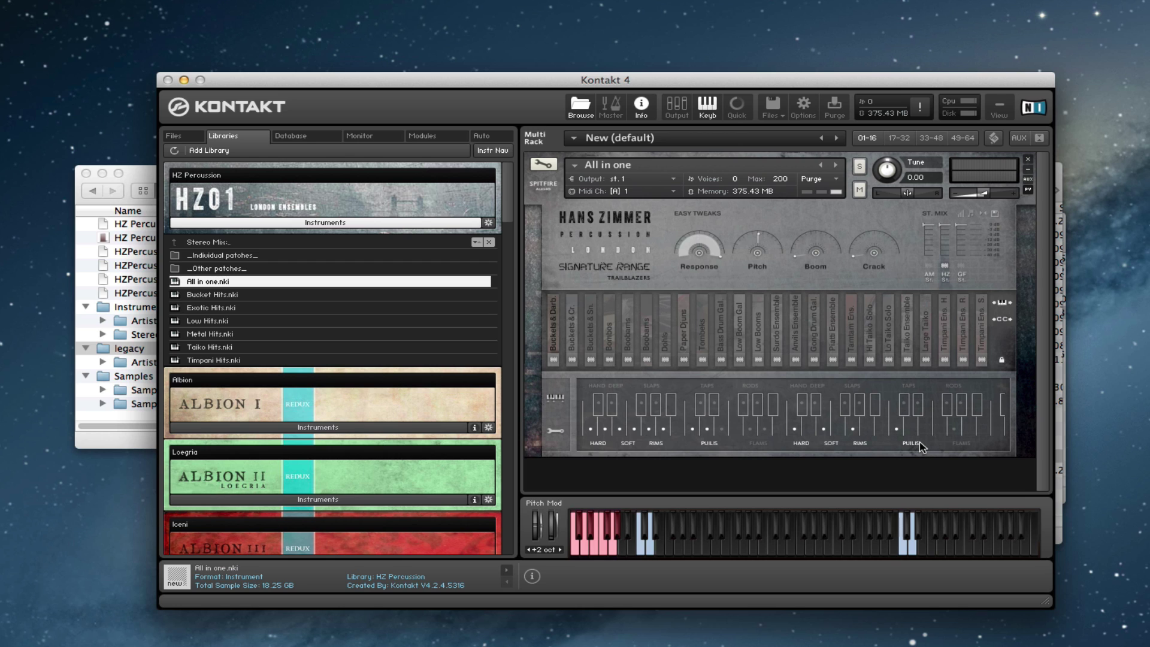
# Switch one at a time through the Buckets & Cr., Bombos and Boobams articulations of the All in one patch.
pyautogui.click(572, 326)
pyautogui.click(610, 327)
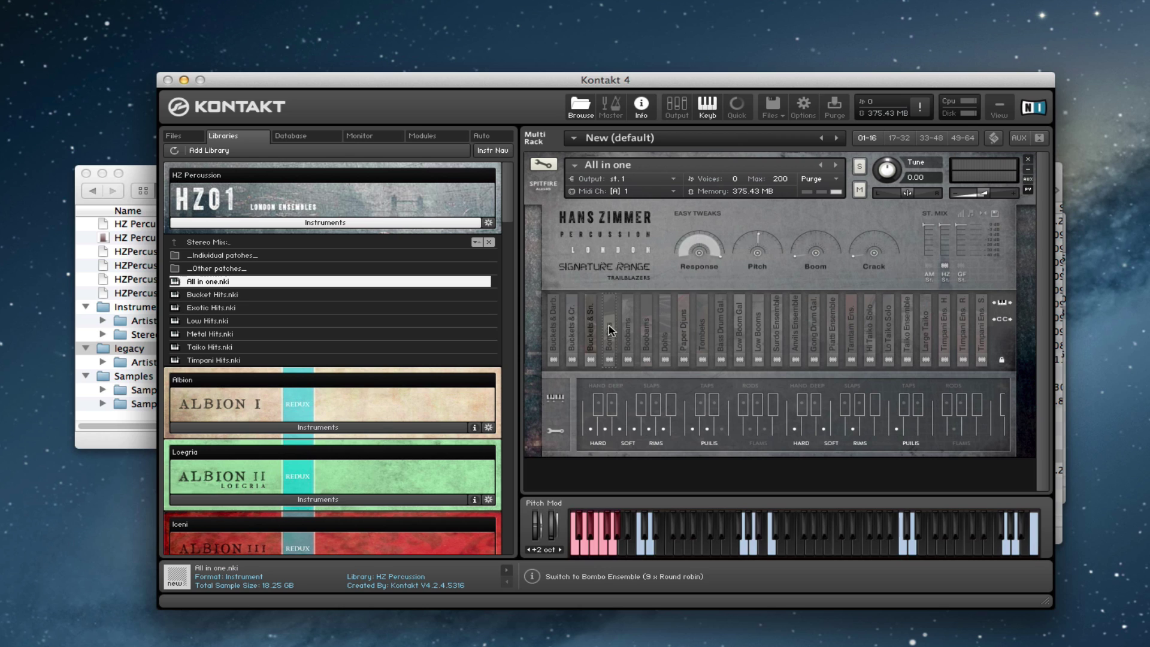
pyautogui.click(629, 328)
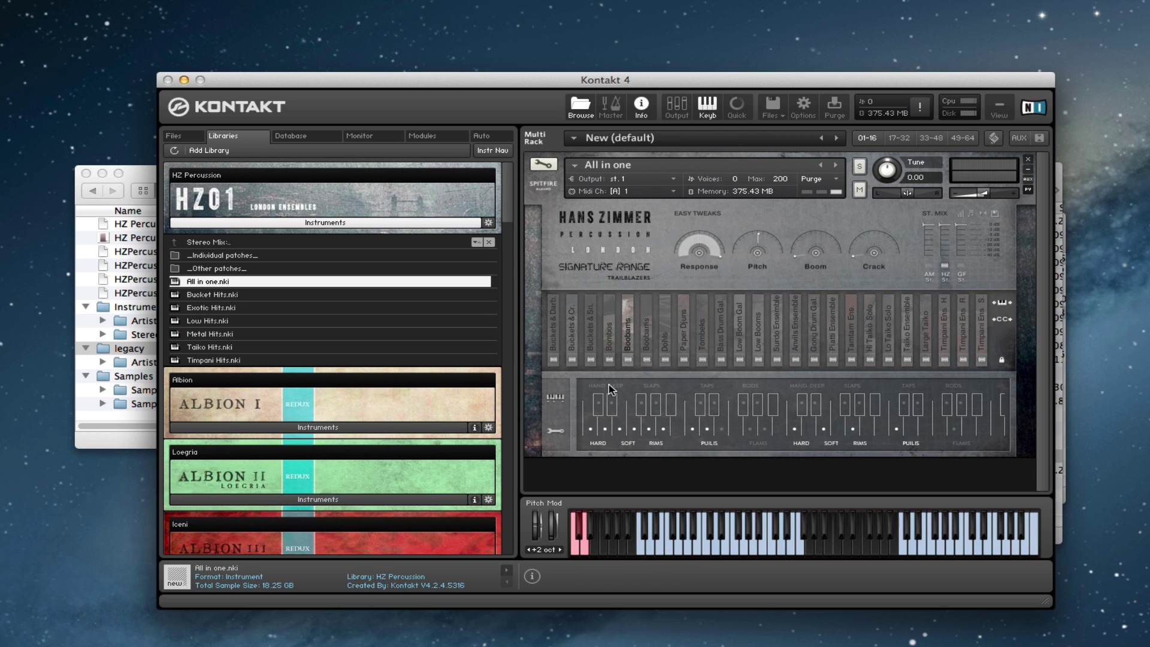
# Select the Dohls articulation and layer Buckets & Cr., Buckets & Sn. and Low Boom Gal. with it.
pyautogui.click(666, 336)
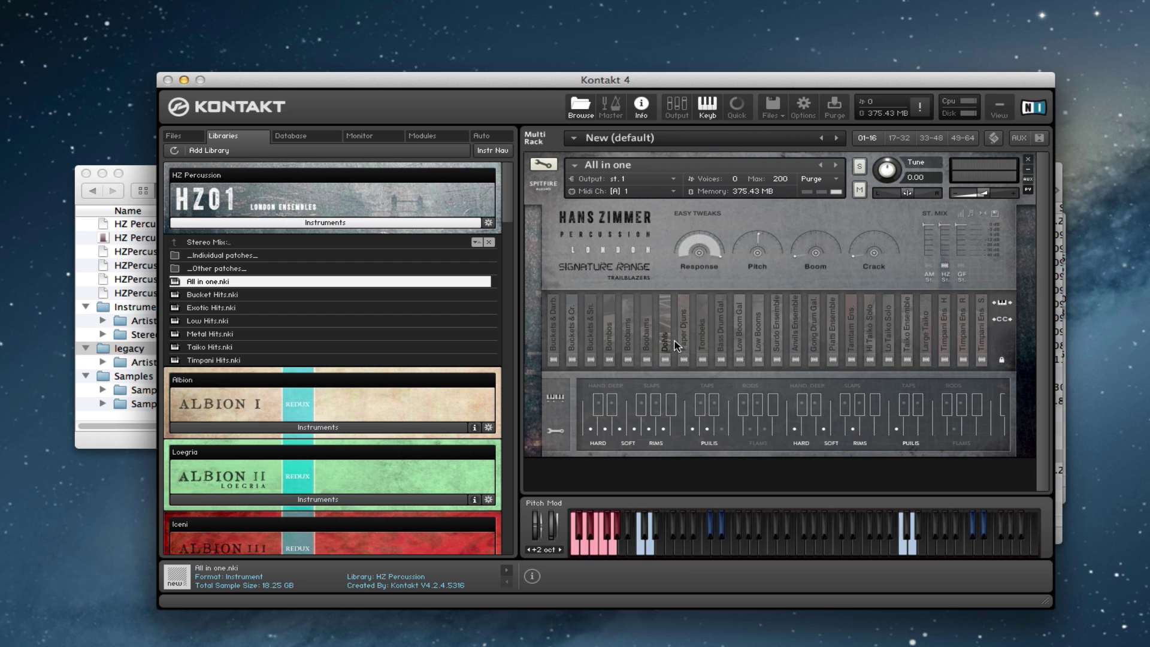
pyautogui.keyDown('shift'); pyautogui.click(574, 330); pyautogui.keyUp('shift')
pyautogui.keyDown('shift'); pyautogui.click(590, 331); pyautogui.keyUp('shift')
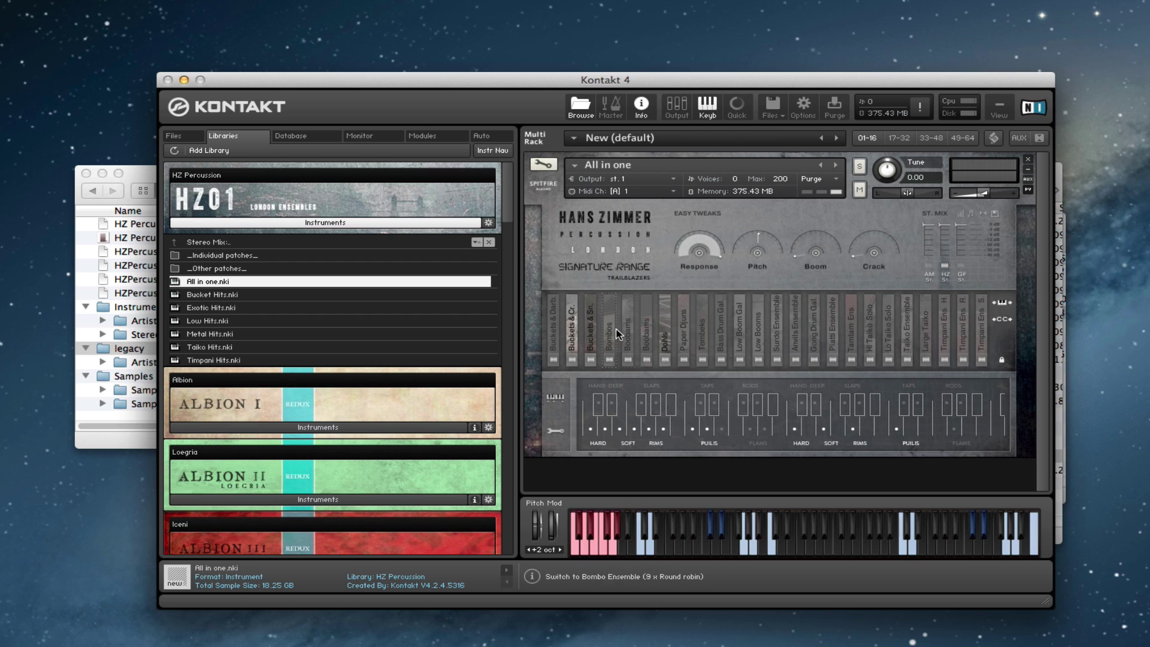
pyautogui.keyDown('shift'); pyautogui.click(743, 336); pyautogui.keyUp('shift')
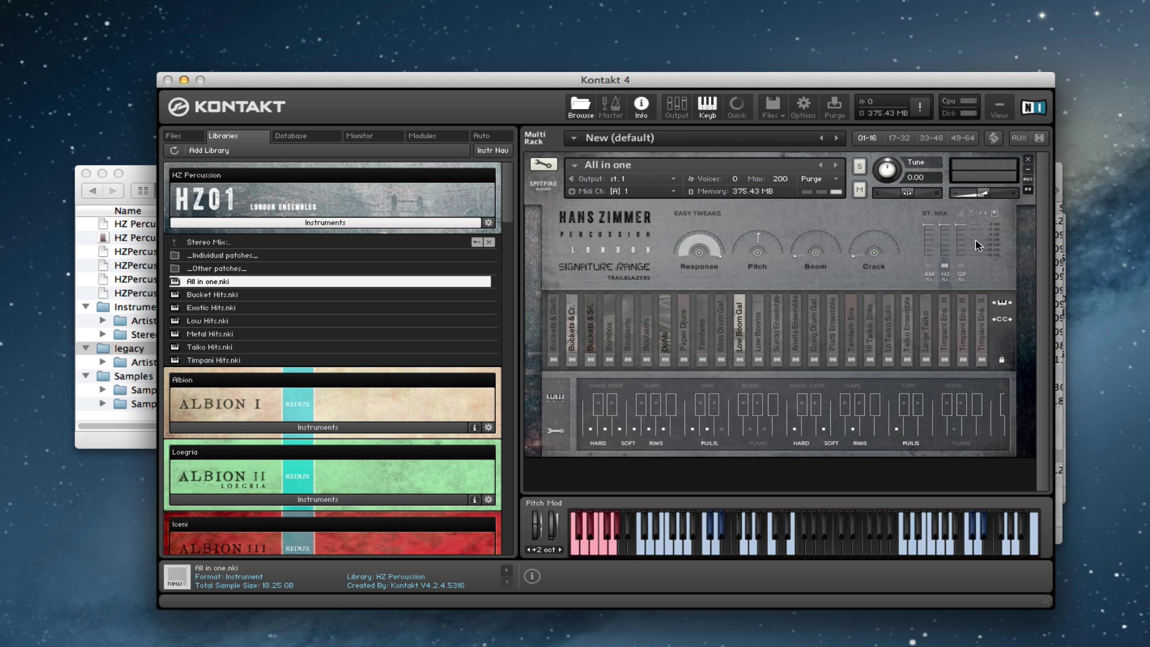
# Try the Shelf velocity, Exponential Neg. and Exponential Pos. response curves on the patch, and set it back to Linear velocity.
pyautogui.click(962, 214)
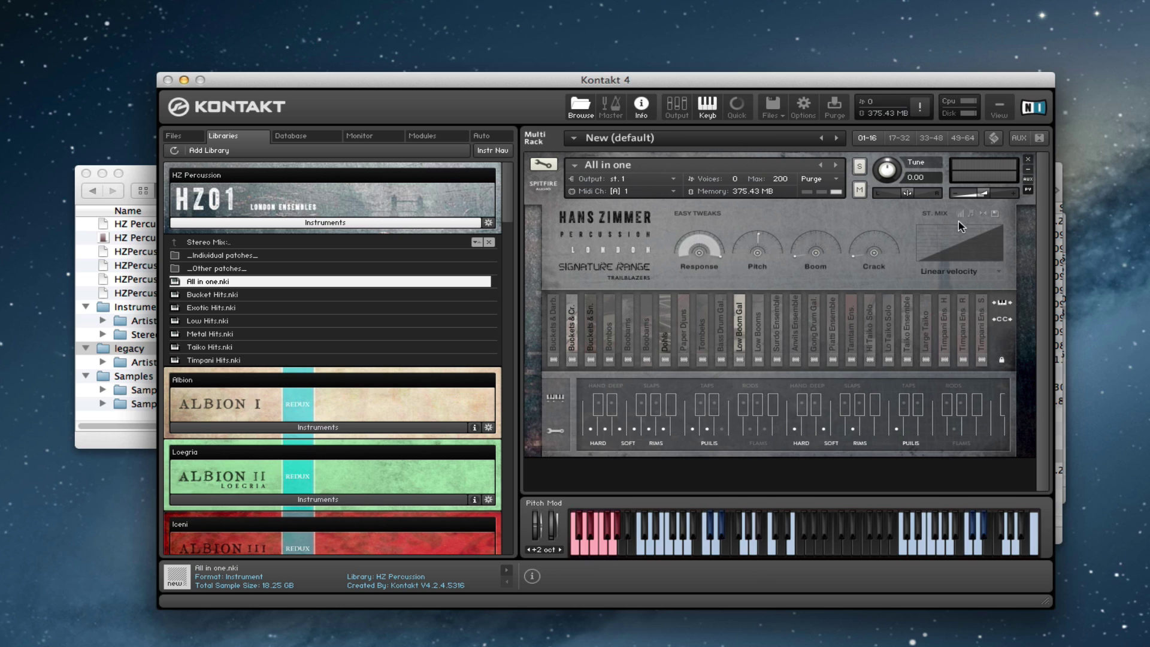
pyautogui.click(1001, 274)
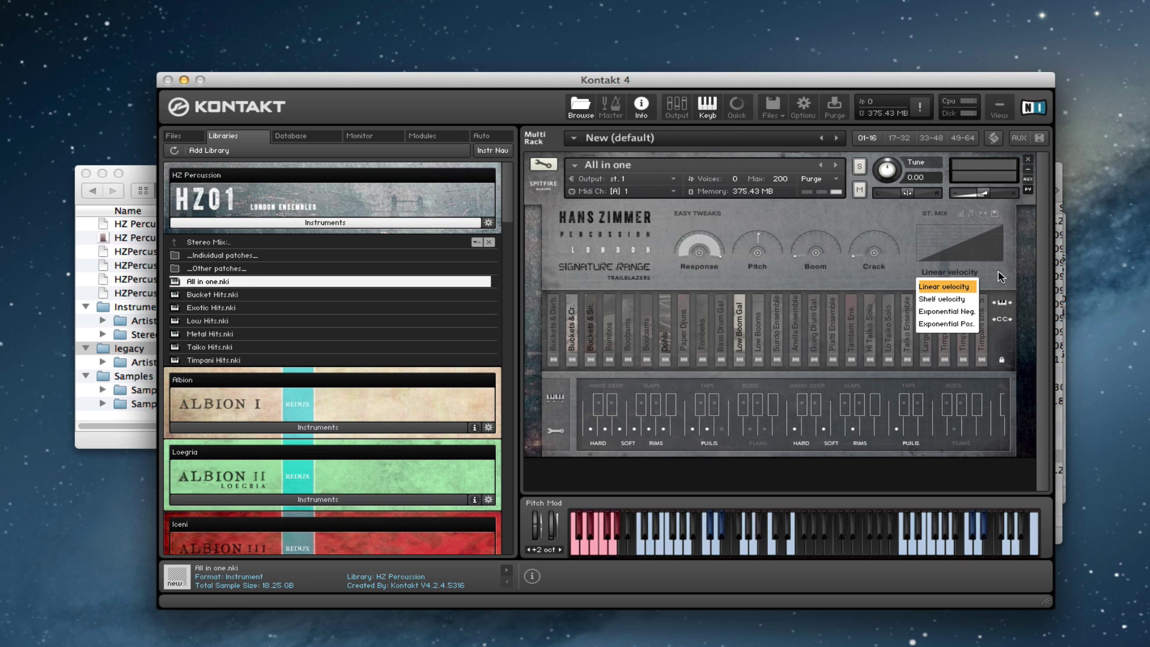
pyautogui.click(958, 299)
pyautogui.click(999, 274)
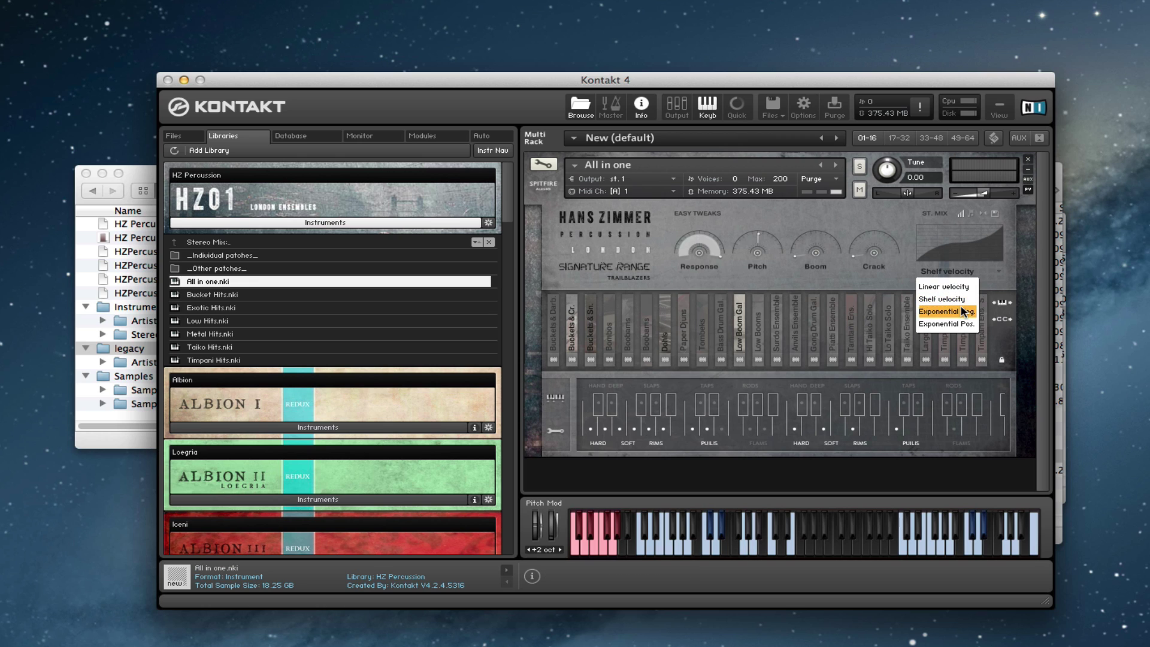
pyautogui.click(961, 311)
pyautogui.click(998, 273)
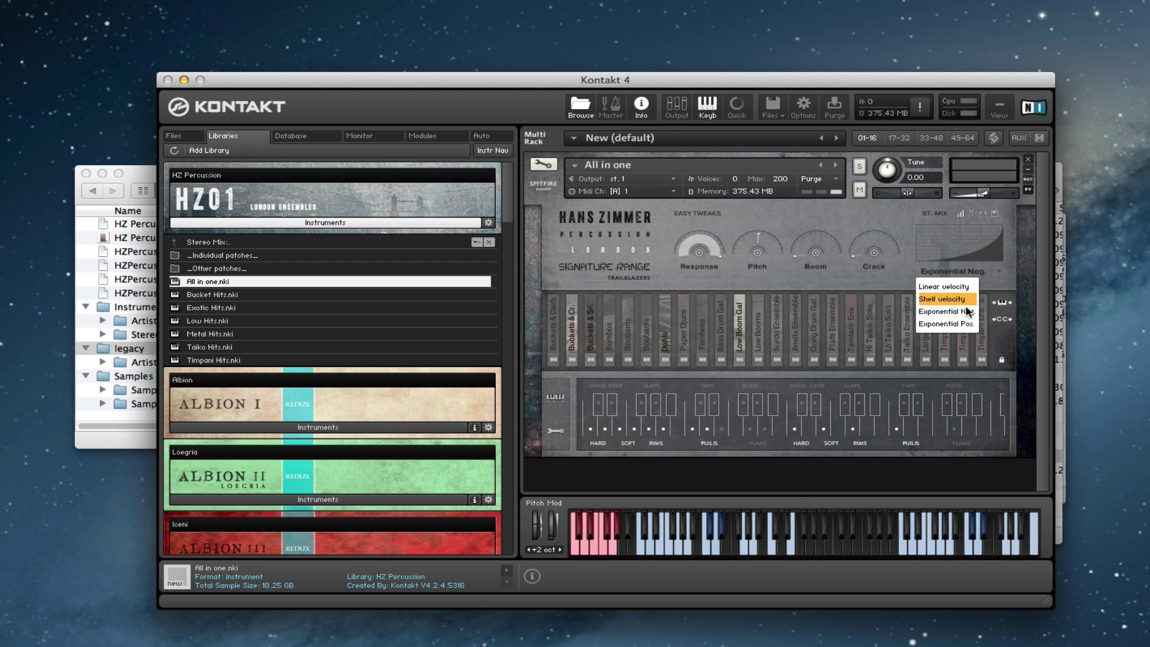
pyautogui.click(959, 323)
pyautogui.click(998, 273)
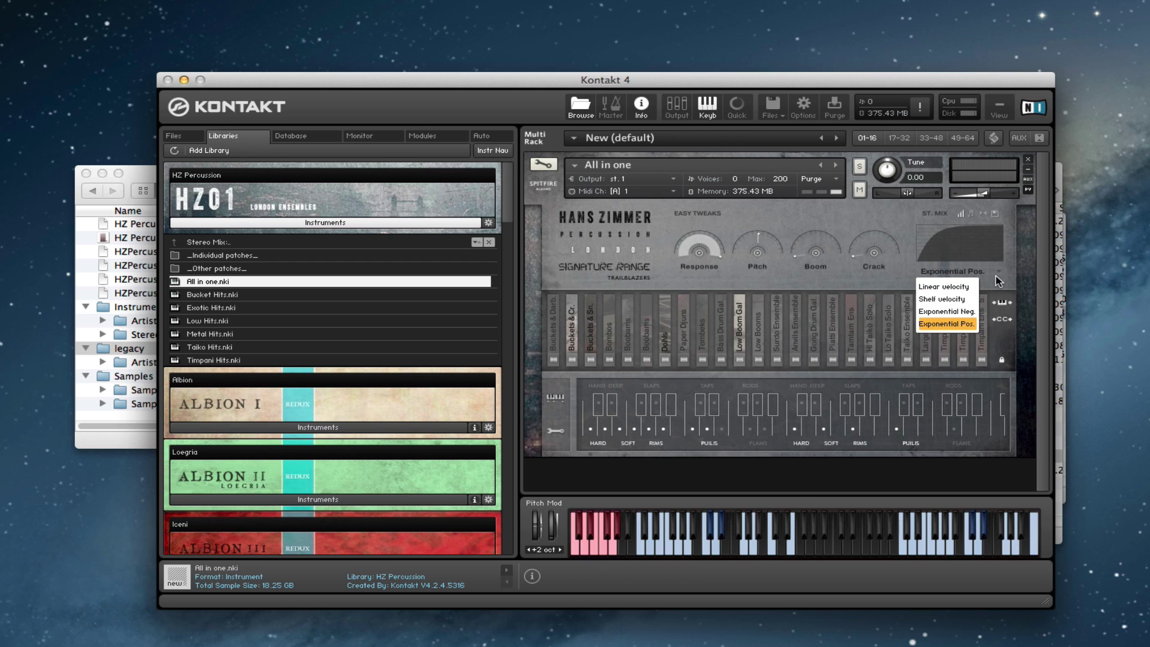
pyautogui.click(963, 288)
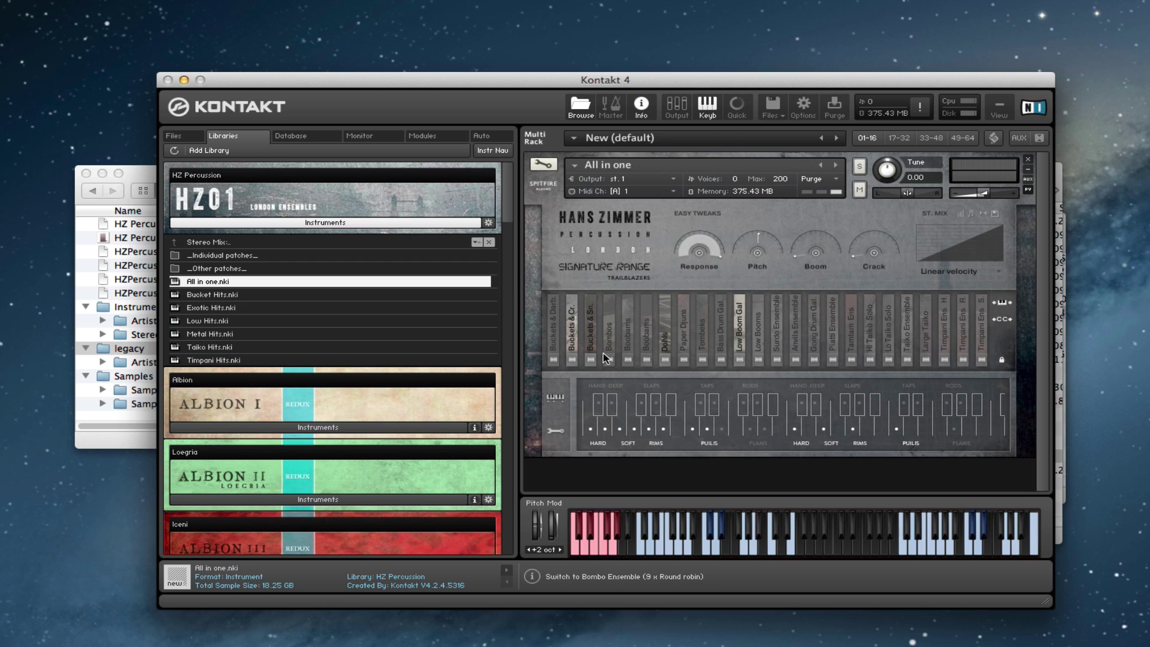
# Replace the loaded patch with Exotic Hits and examine the trigger options for the Bombos articulation.
pyautogui.moveTo(216, 307); pyautogui.dragTo(756, 215)
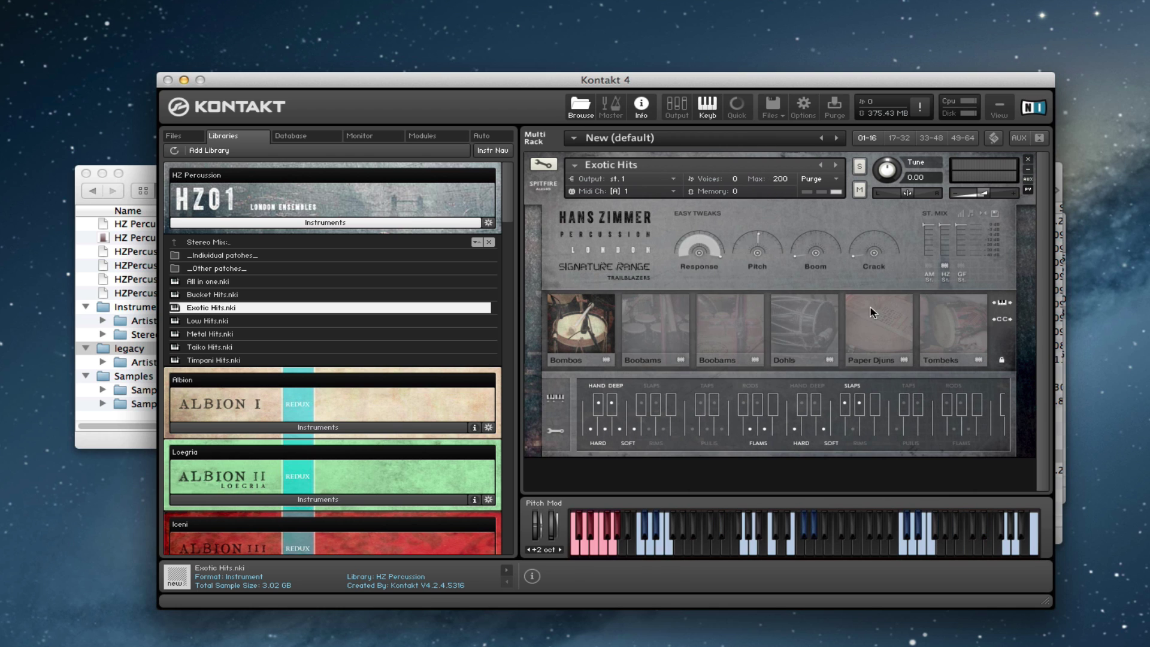
pyautogui.click(594, 318)
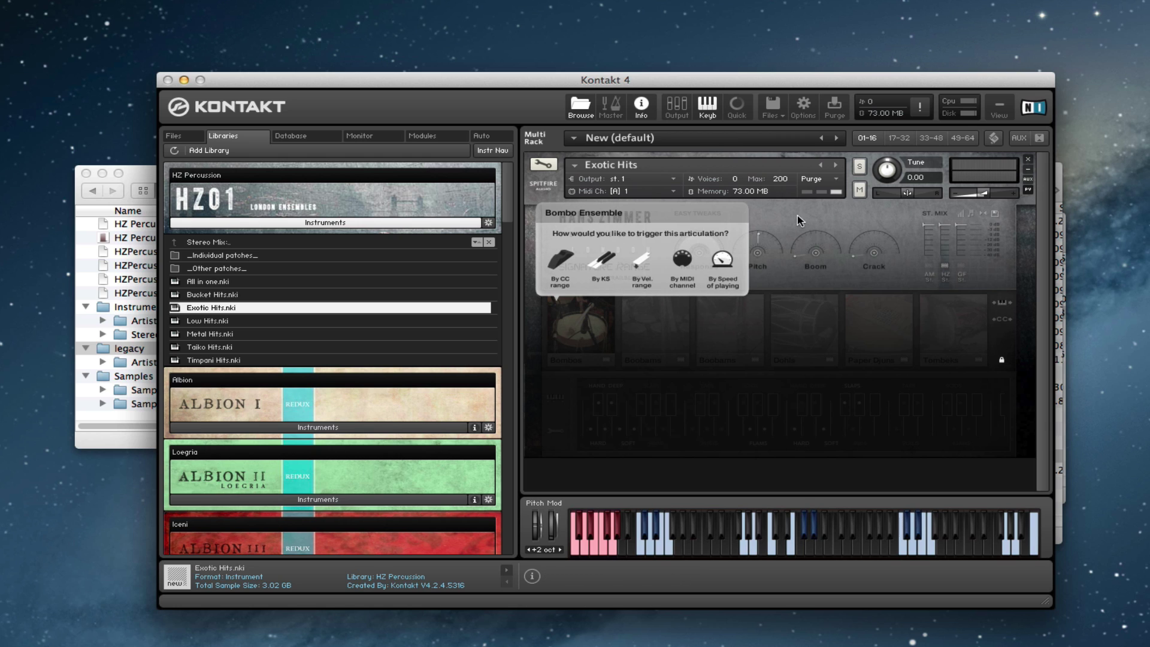
pyautogui.click(962, 279)
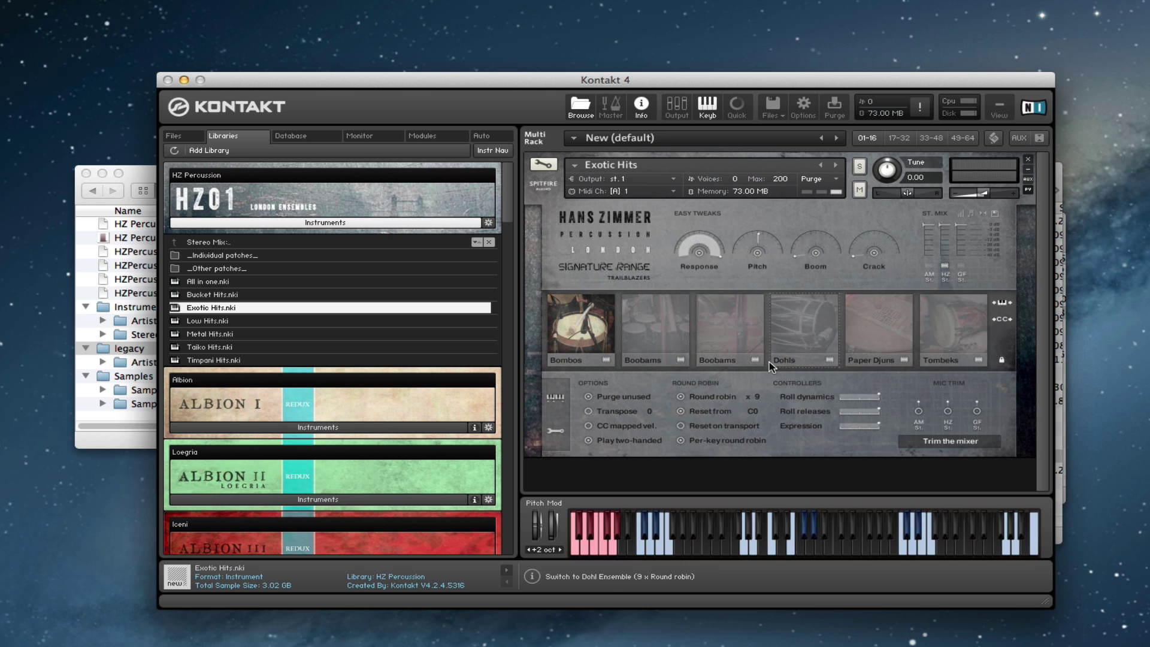
# Layer both Boobams articulations with Paper Djuns in Exotic Hits, and display the keyboard map of playable strokes.
pyautogui.click(720, 327)
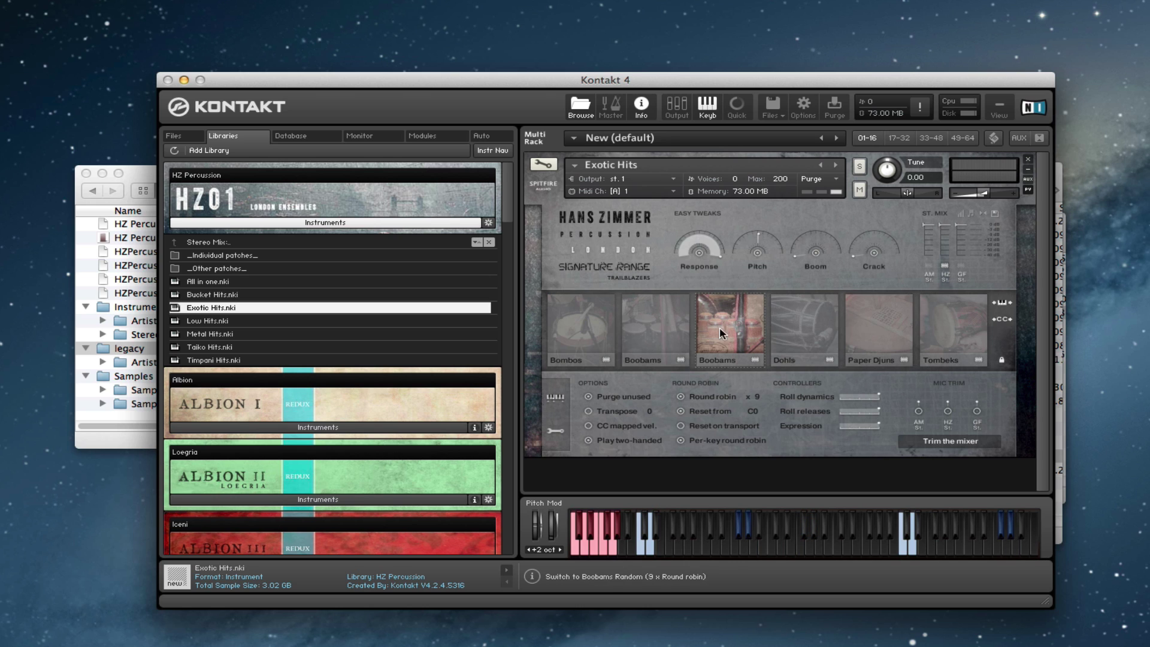
pyautogui.click(657, 322)
pyautogui.click(874, 337)
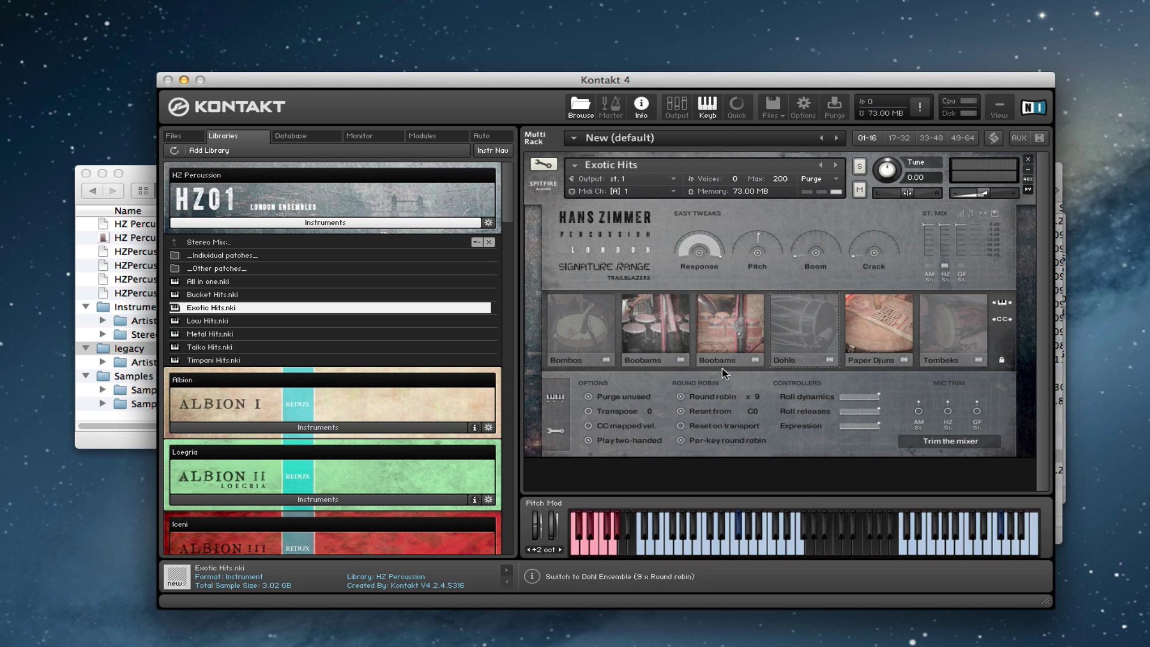
pyautogui.click(555, 398)
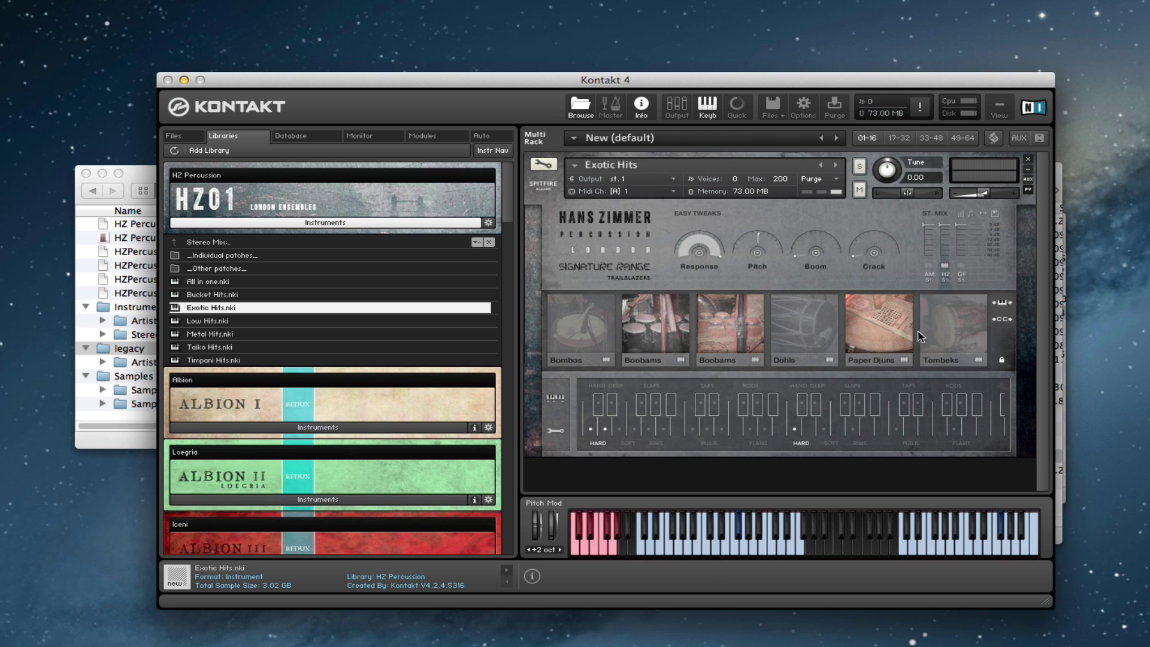